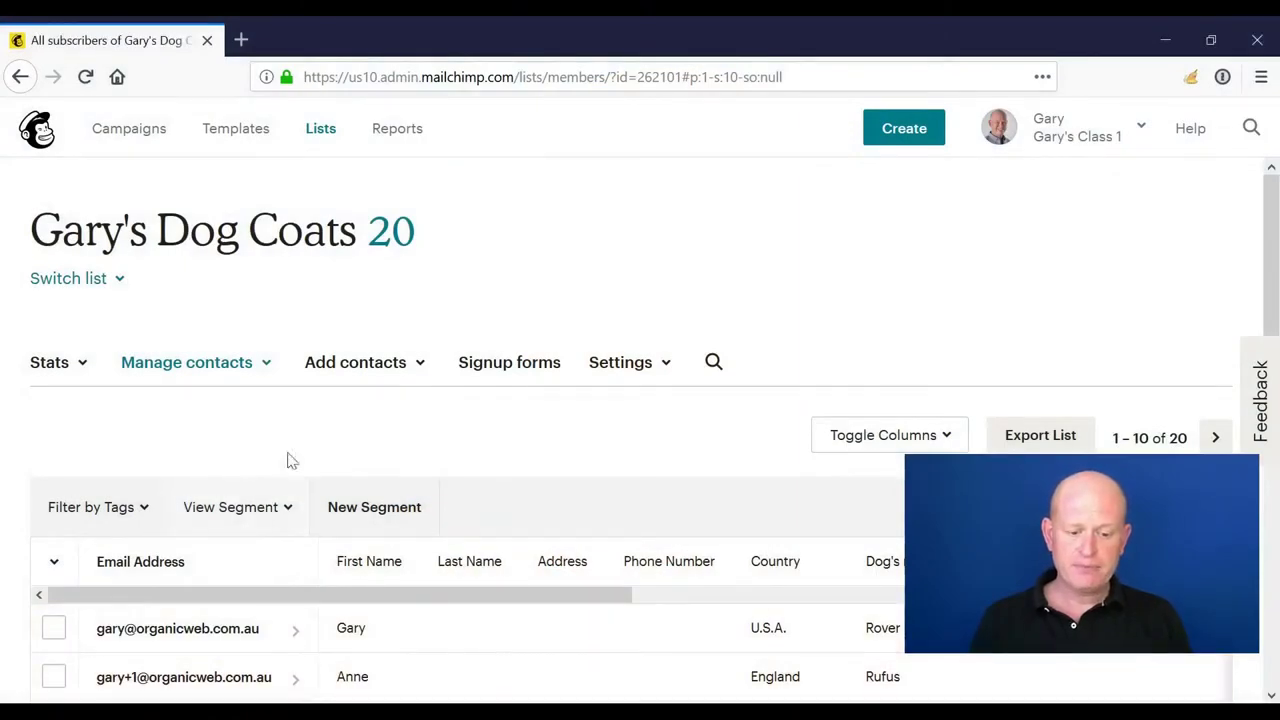
Open the dog coats list's List fields and *|MERGE|* tags page and review its fields.
click(667, 369)
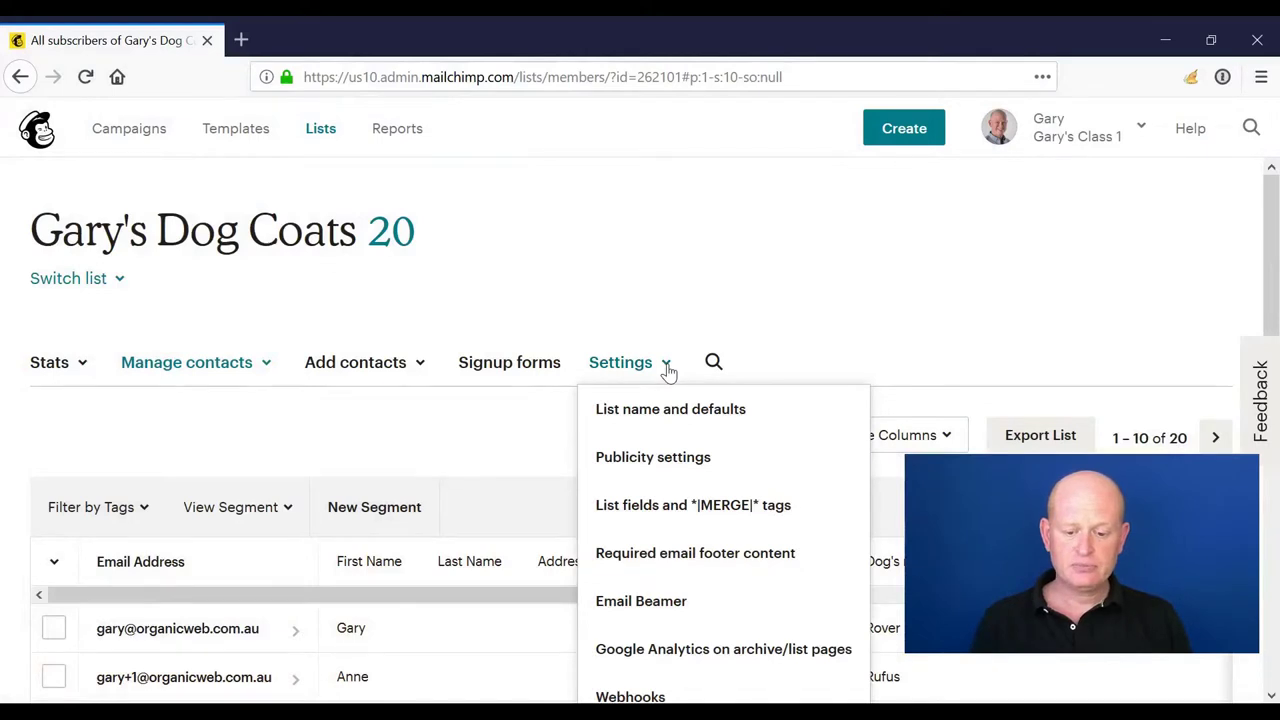
click(767, 508)
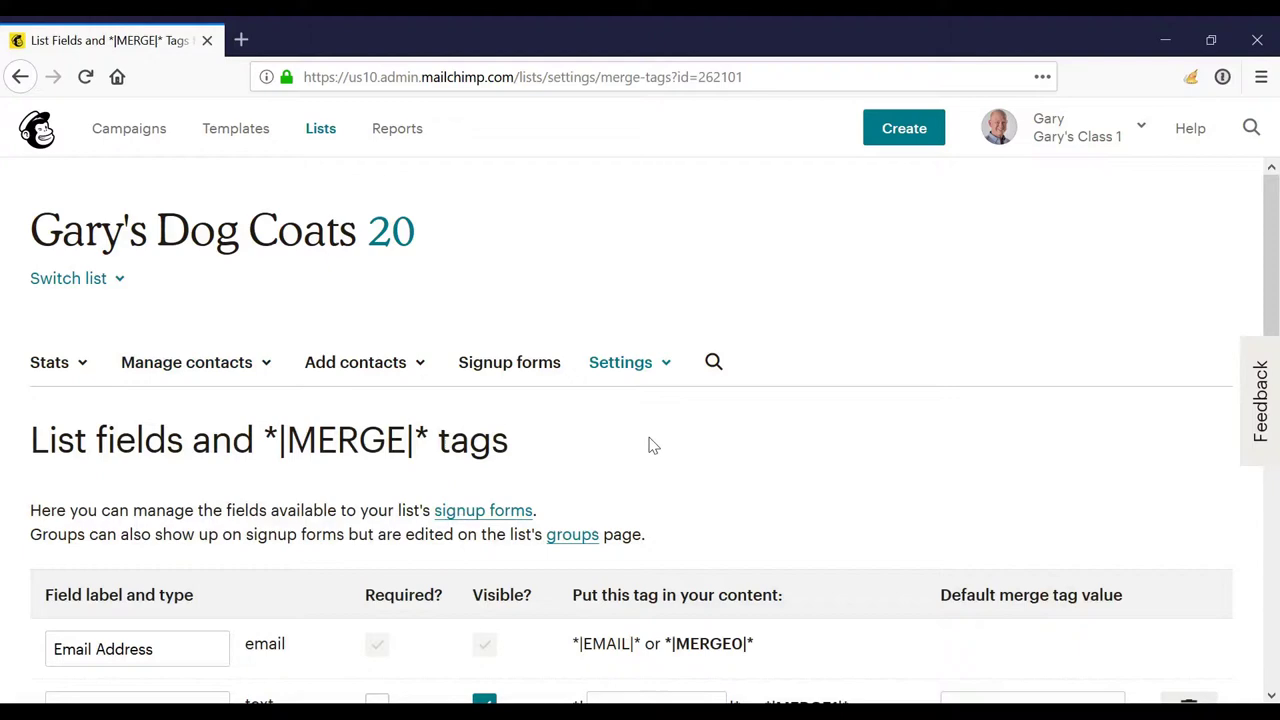
scroll(648, 443, down, 3)
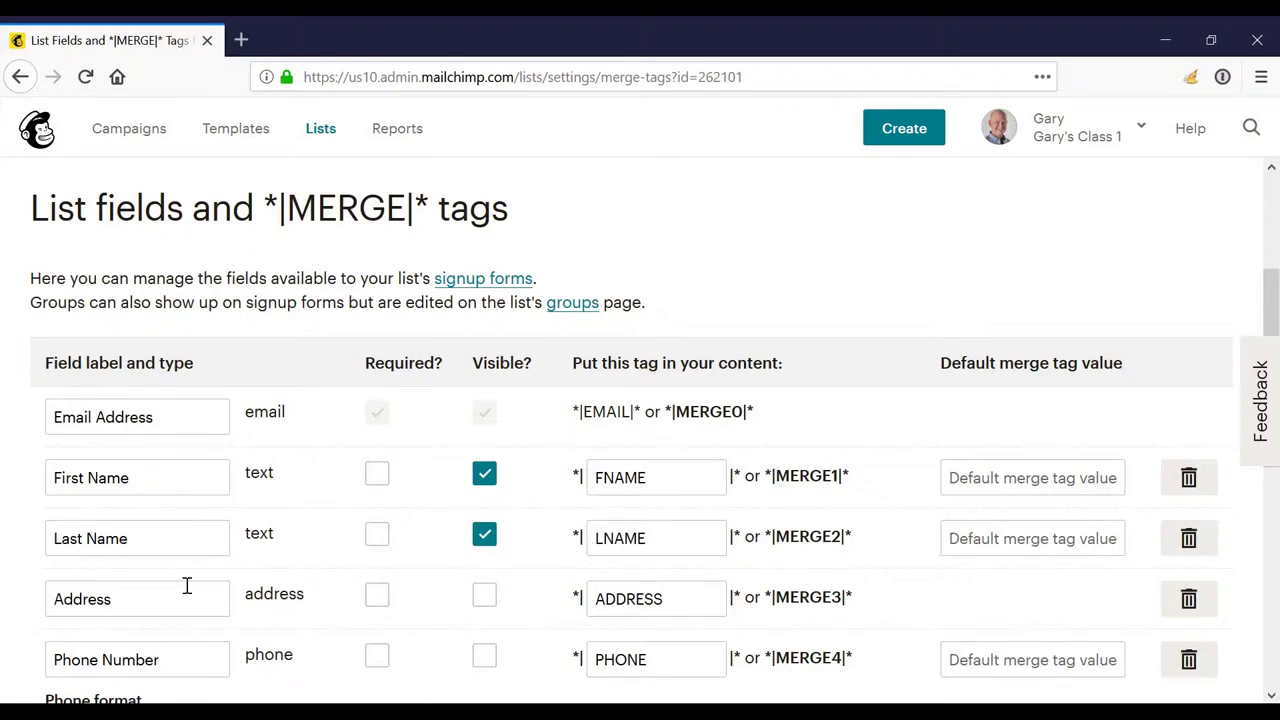
scroll(198, 480, down, 5)
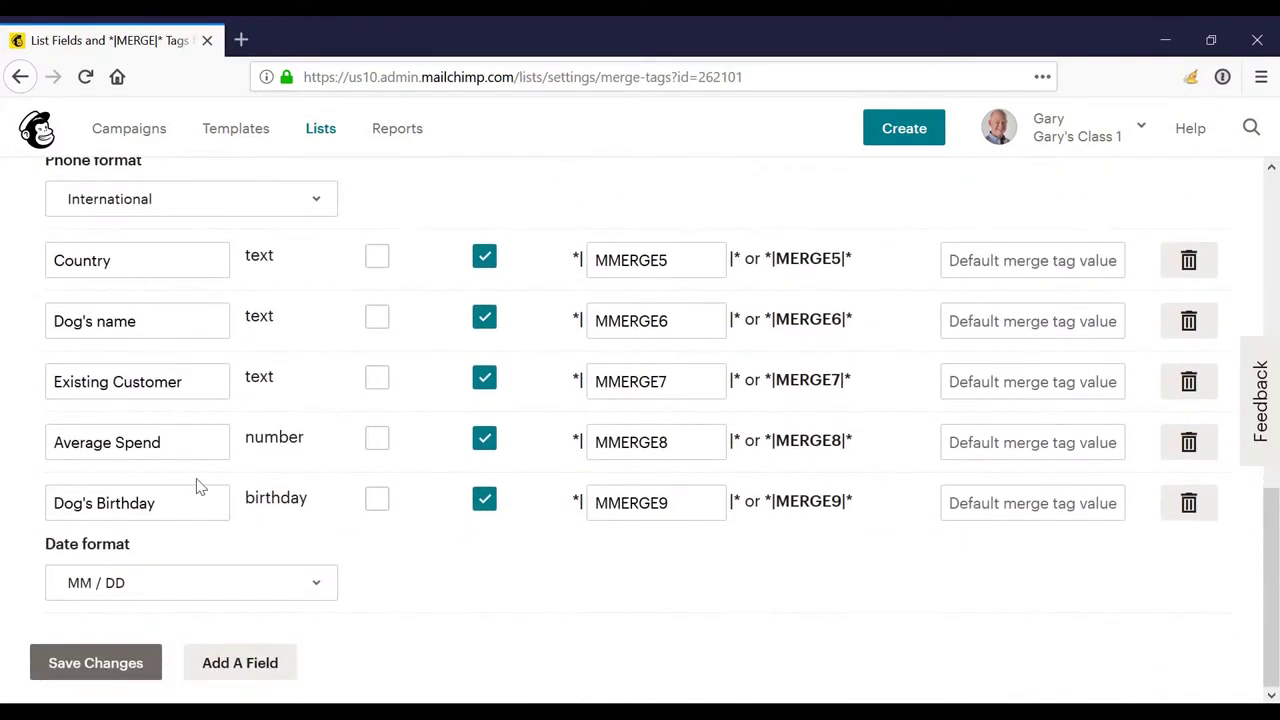
Add a new text field named 'Dog's name' to the list and save the changes.
click(249, 660)
scroll(283, 583, down, 1)
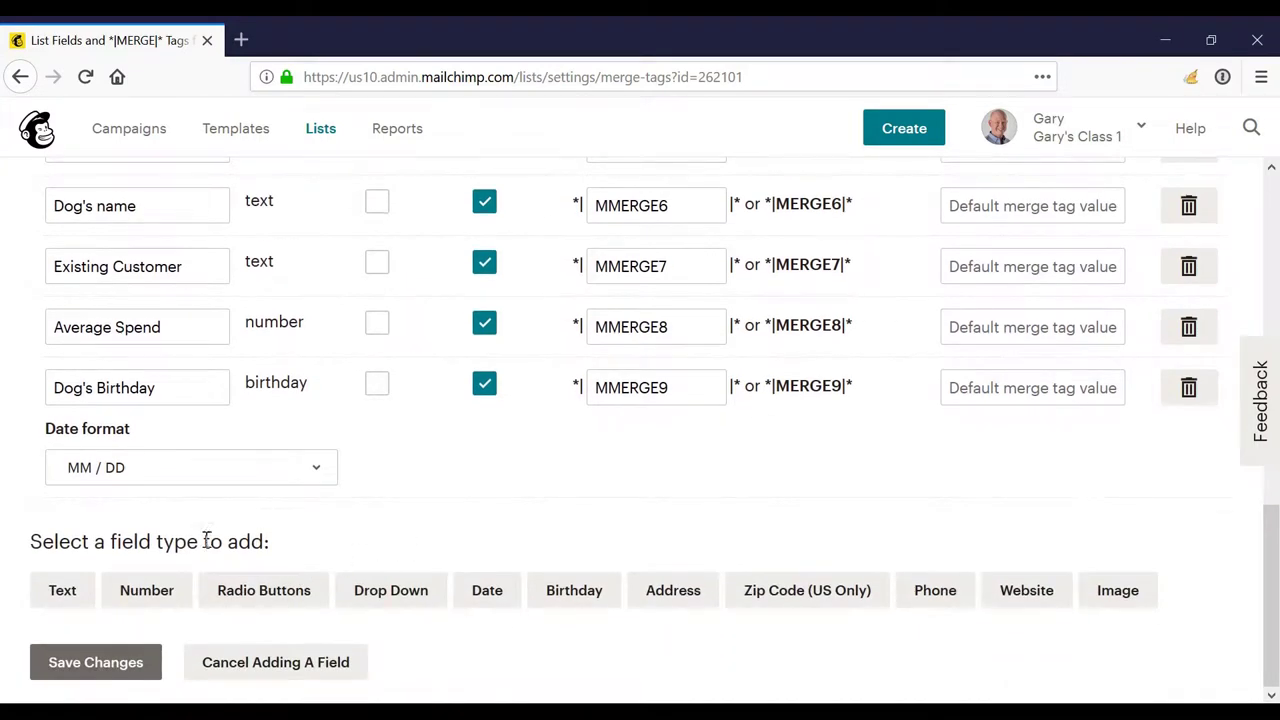
click(77, 597)
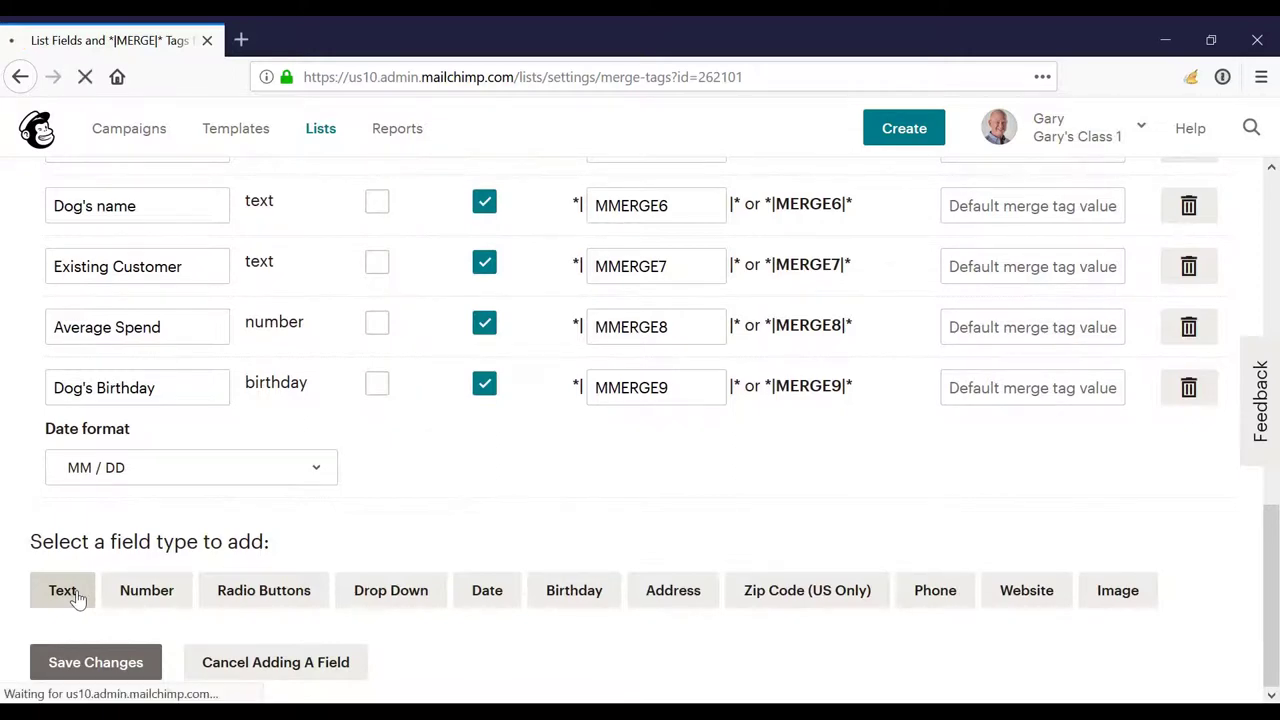
scroll(128, 545, down, 10)
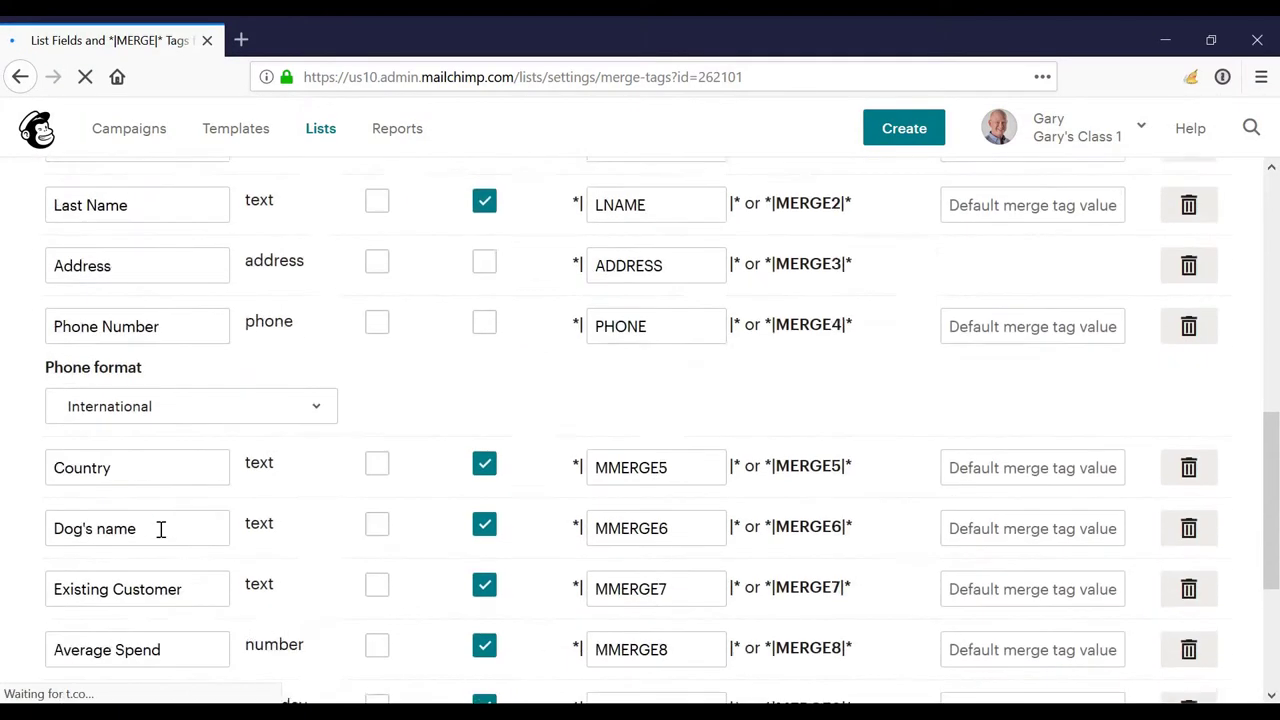
click(46, 580)
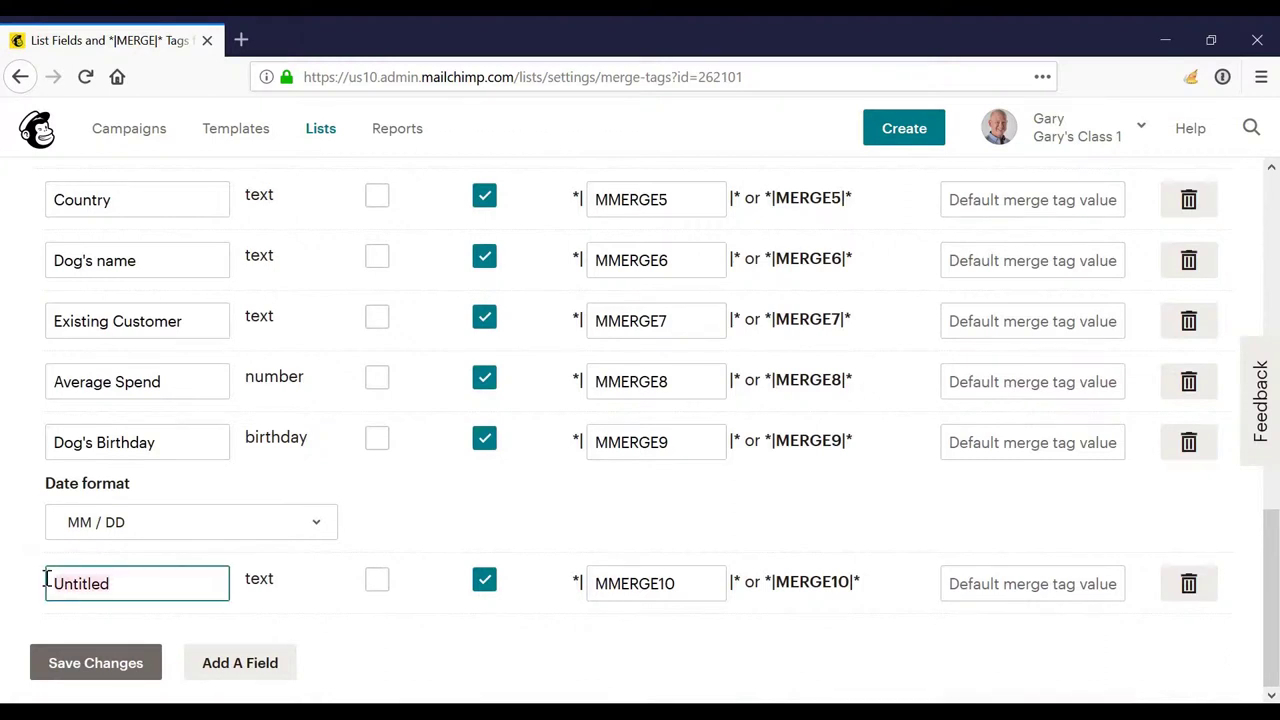
text(Dog's name)
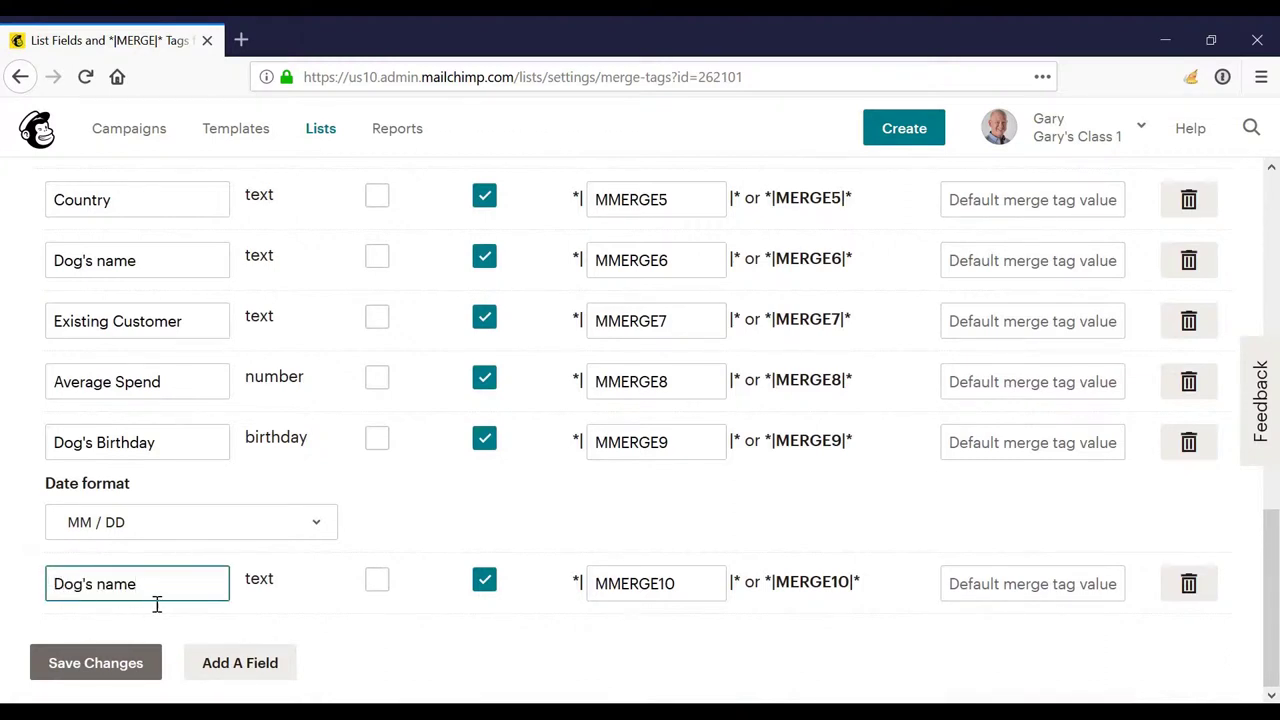
click(114, 663)
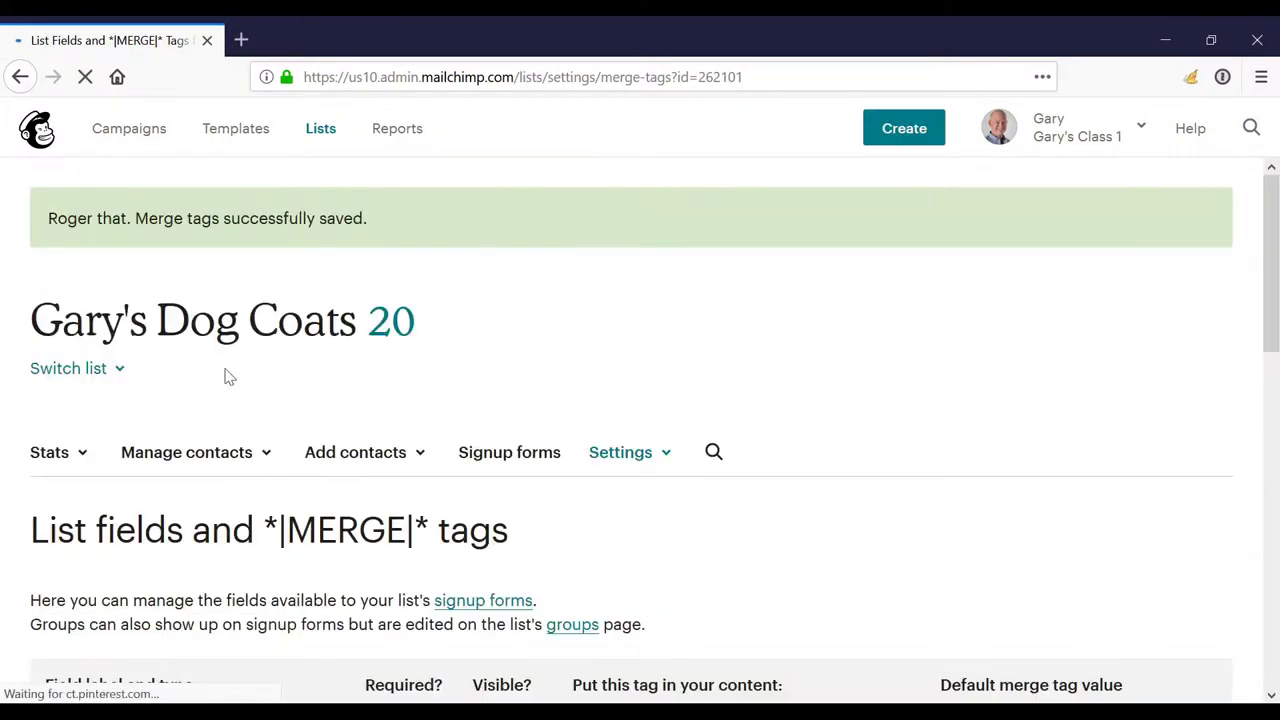
Delete the duplicate Dog's name field MMERGE10, confirming with DELETE.
scroll(226, 374, down, 10)
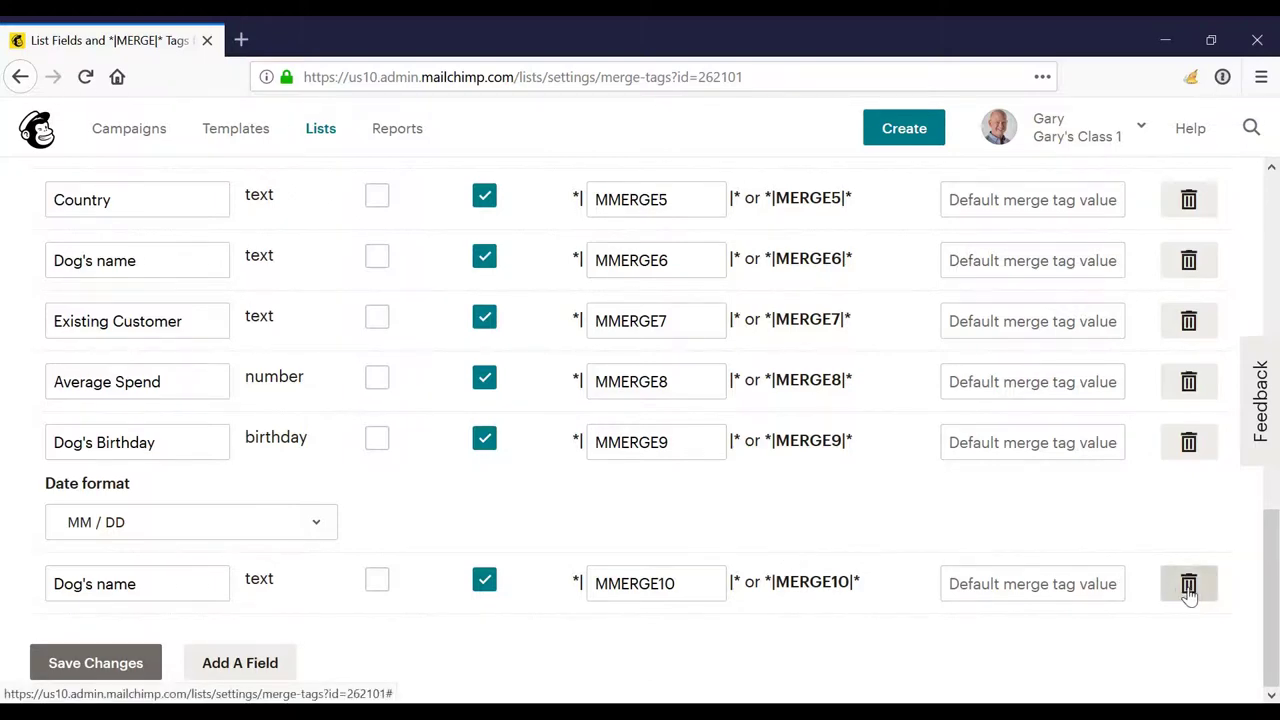
click(1188, 588)
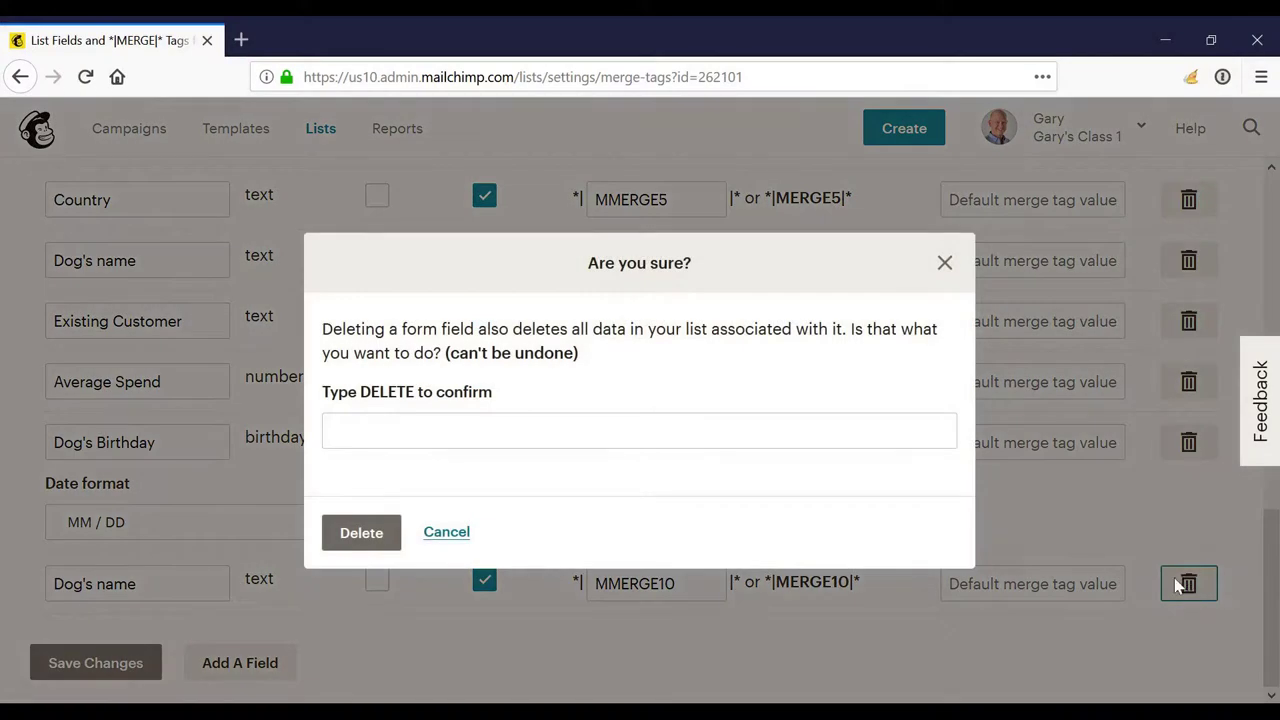
click(414, 424)
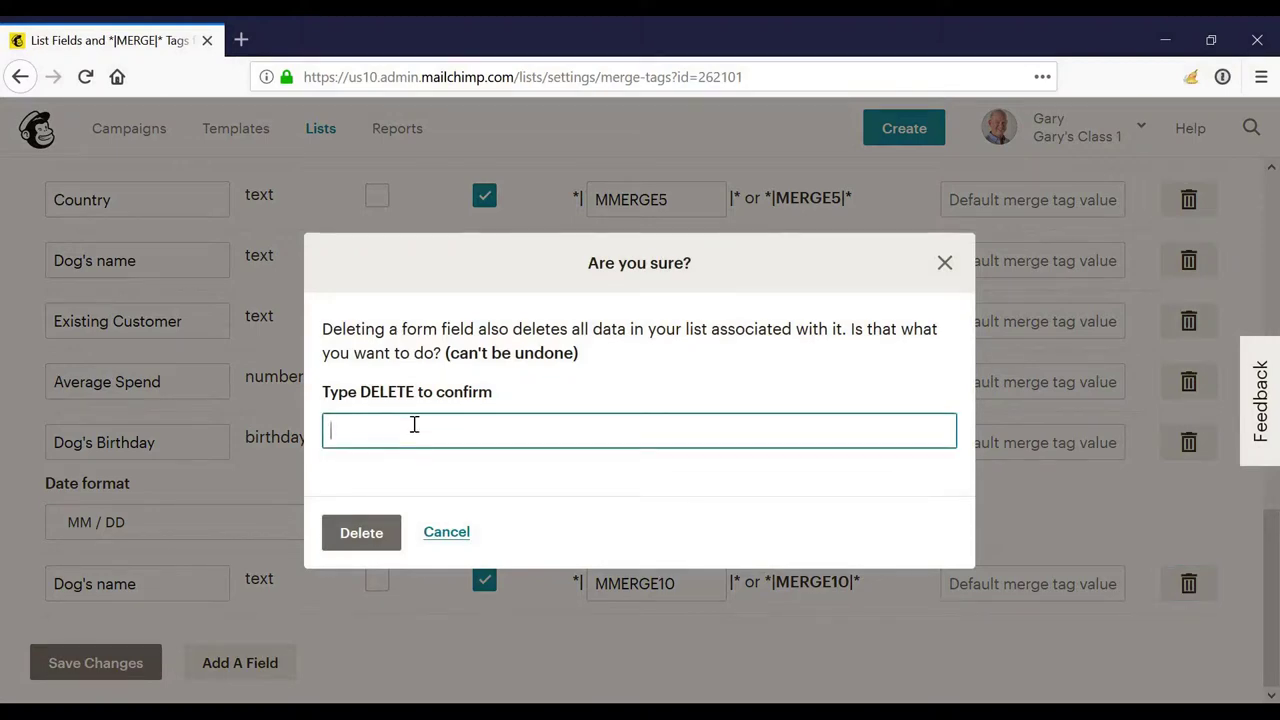
text(DELETE)
click(361, 532)
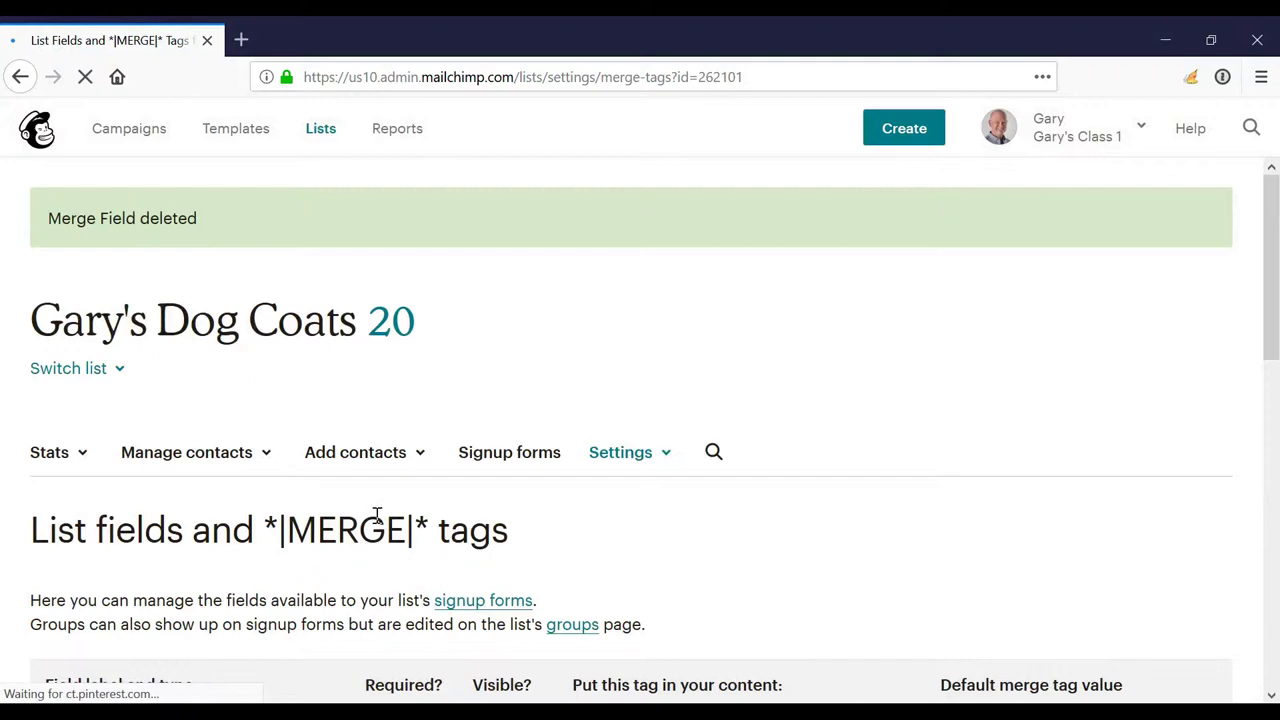
scroll(406, 449, down, 4)
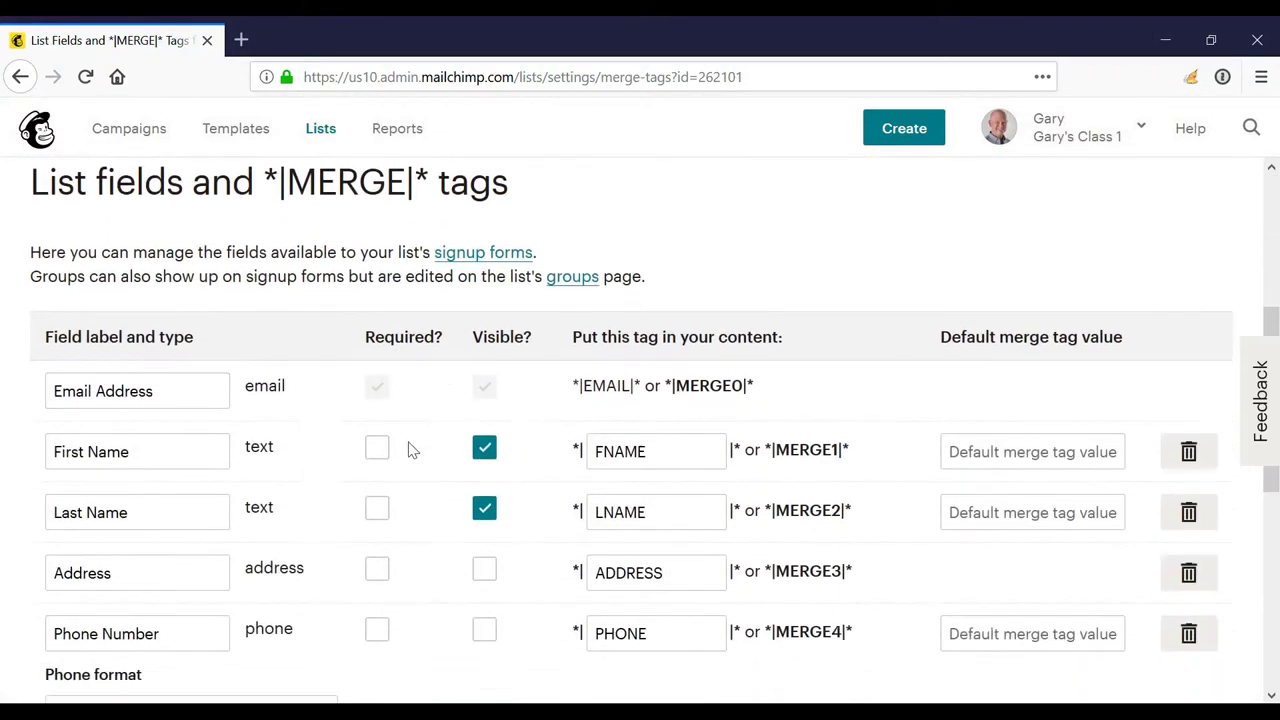
scroll(408, 450, down, 2)
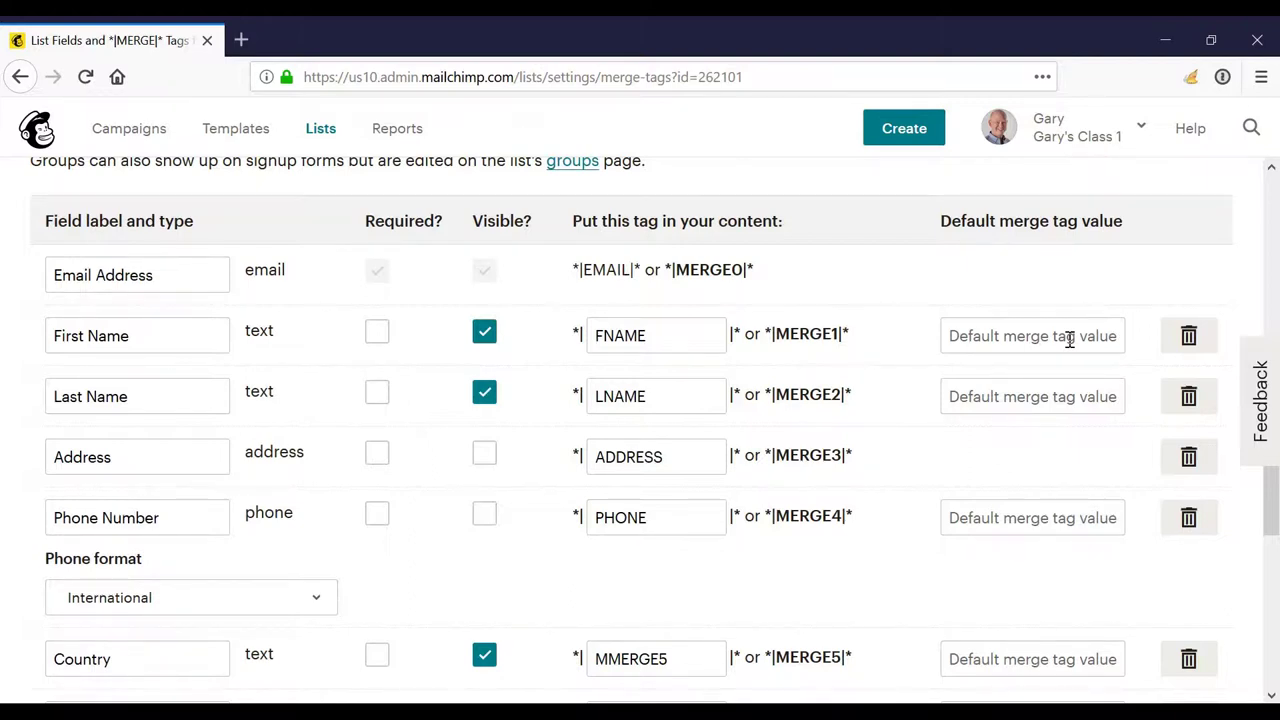
Give First Name the default merge tag value 'Customer' and save the list fields.
click(960, 337)
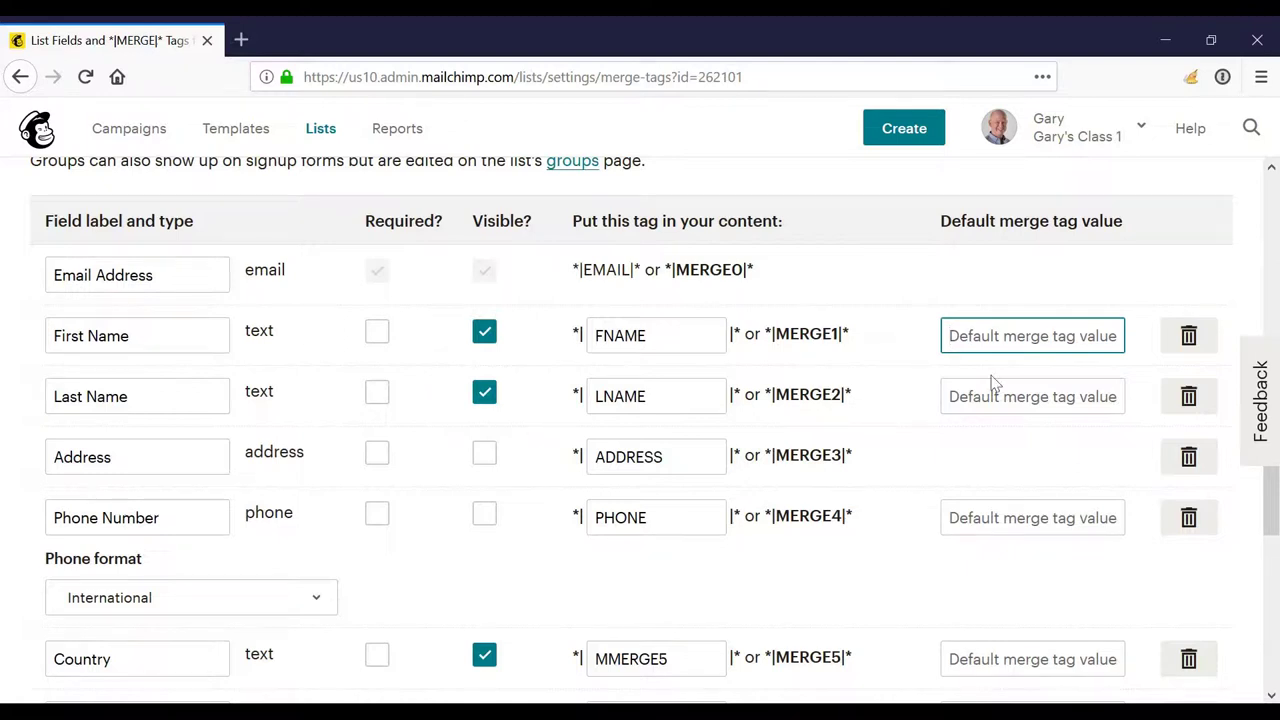
text(Customer)
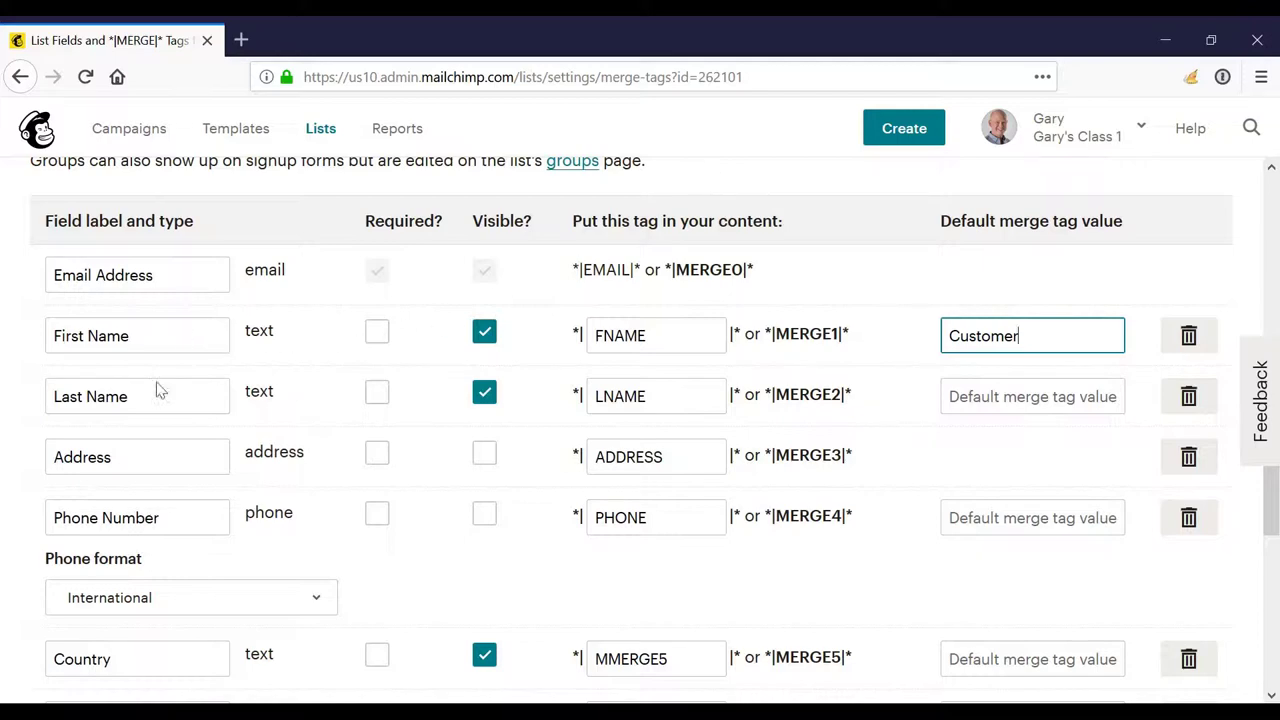
scroll(274, 449, down, 3)
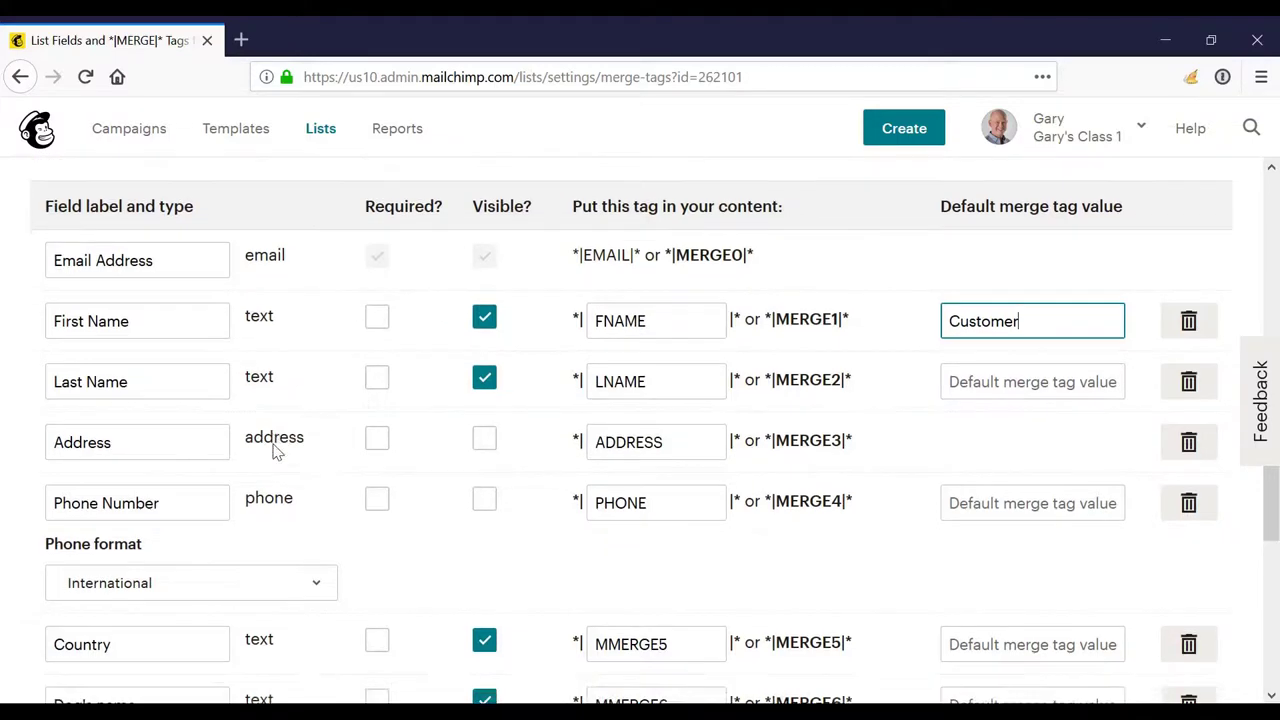
scroll(193, 514, down, 1)
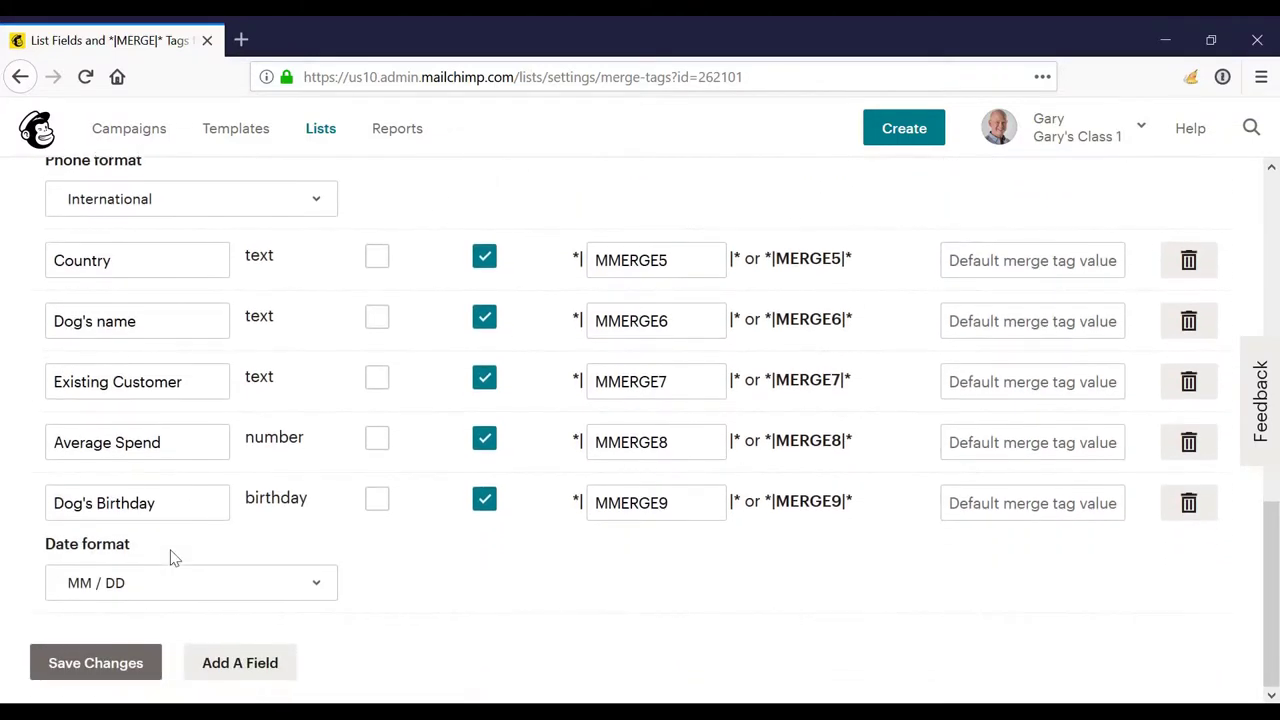
click(82, 664)
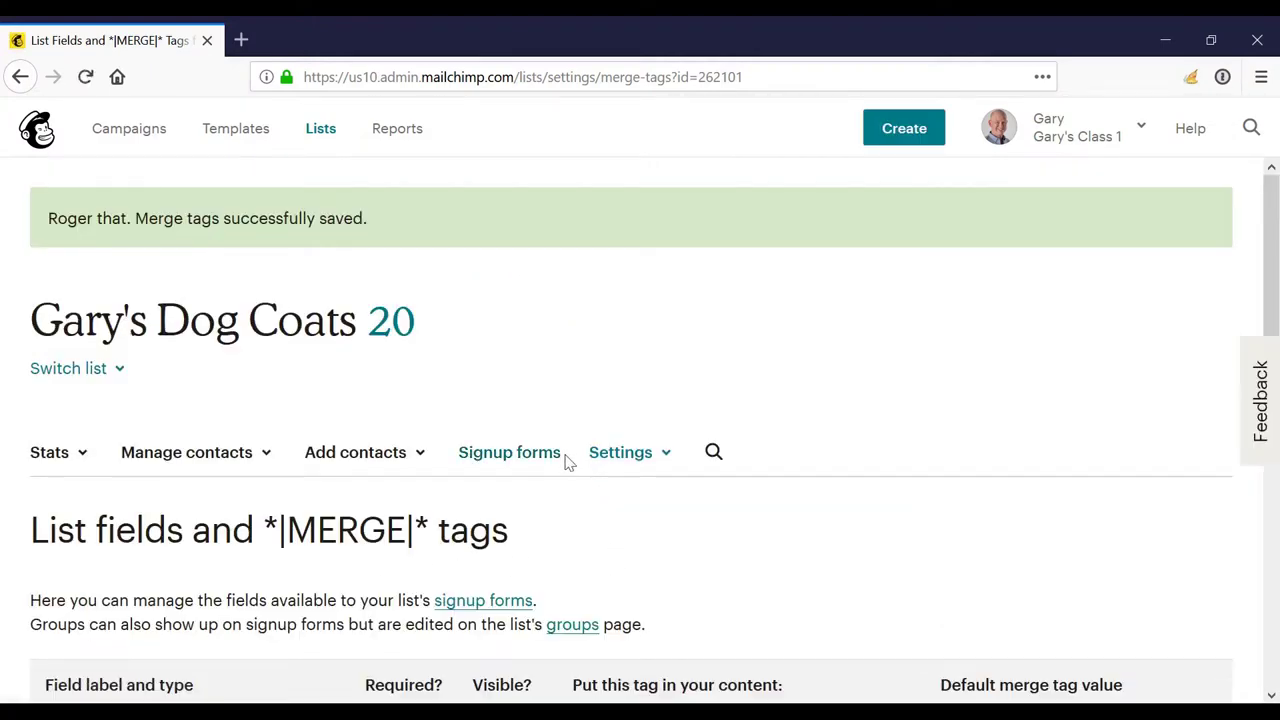
scroll(717, 443, down, 5)
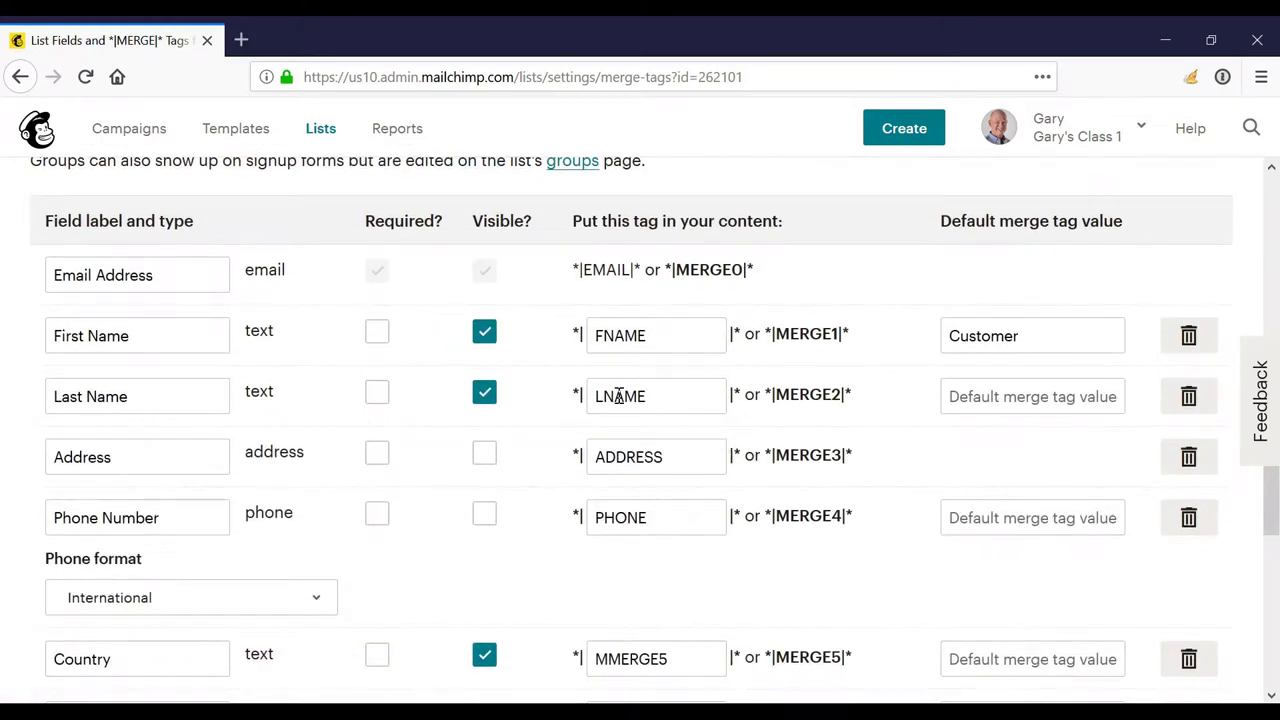
scroll(619, 396, up, 4)
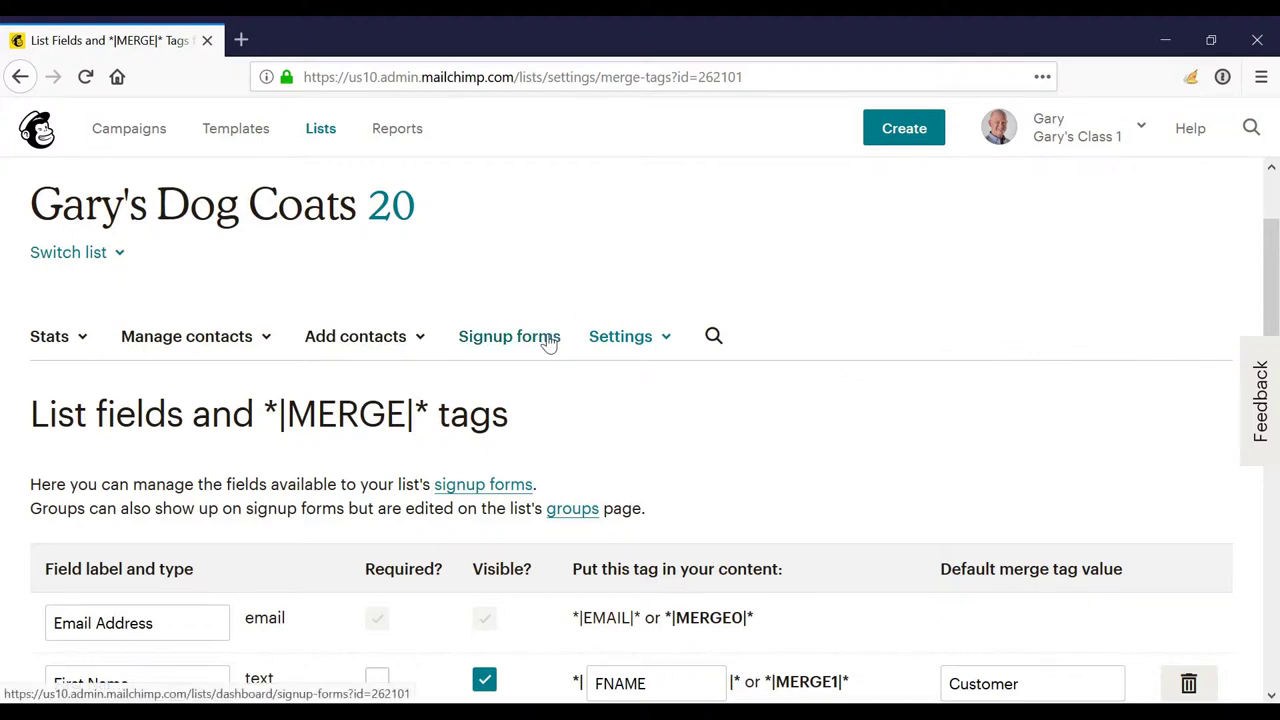
Open the list's Signup forms and select the Form builder.
click(549, 343)
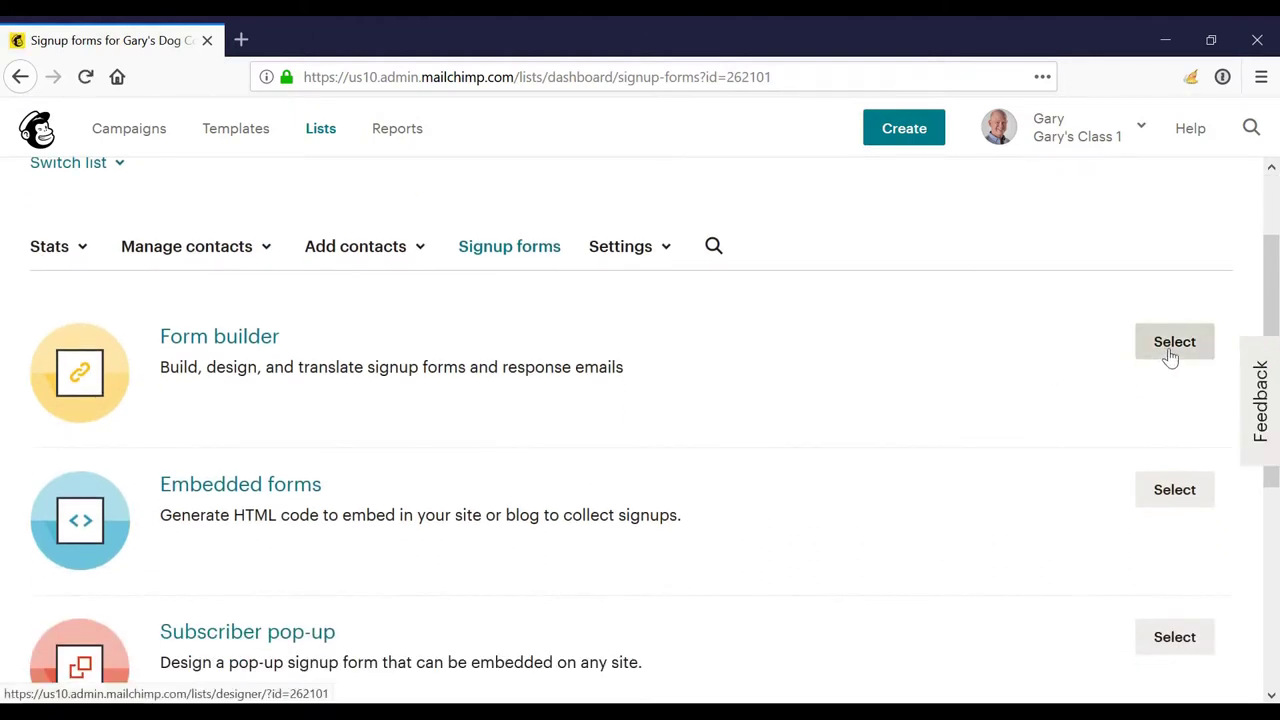
click(1172, 345)
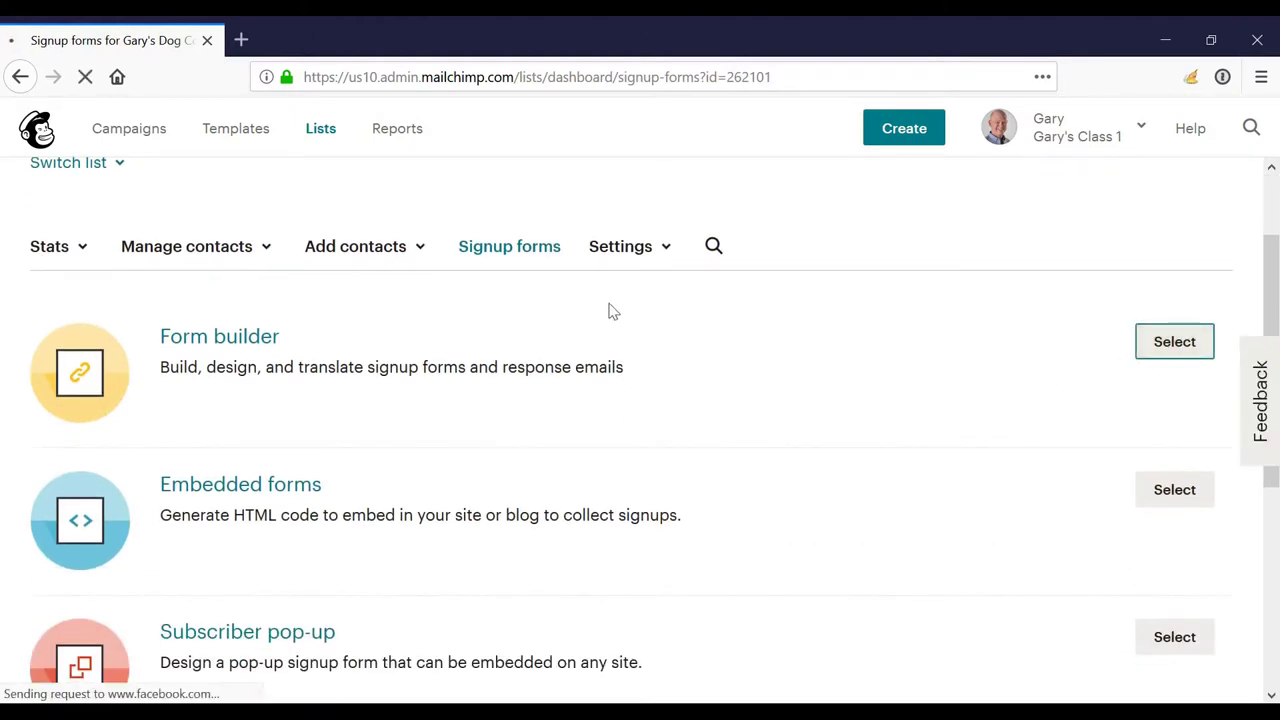
scroll(286, 277, down, 3)
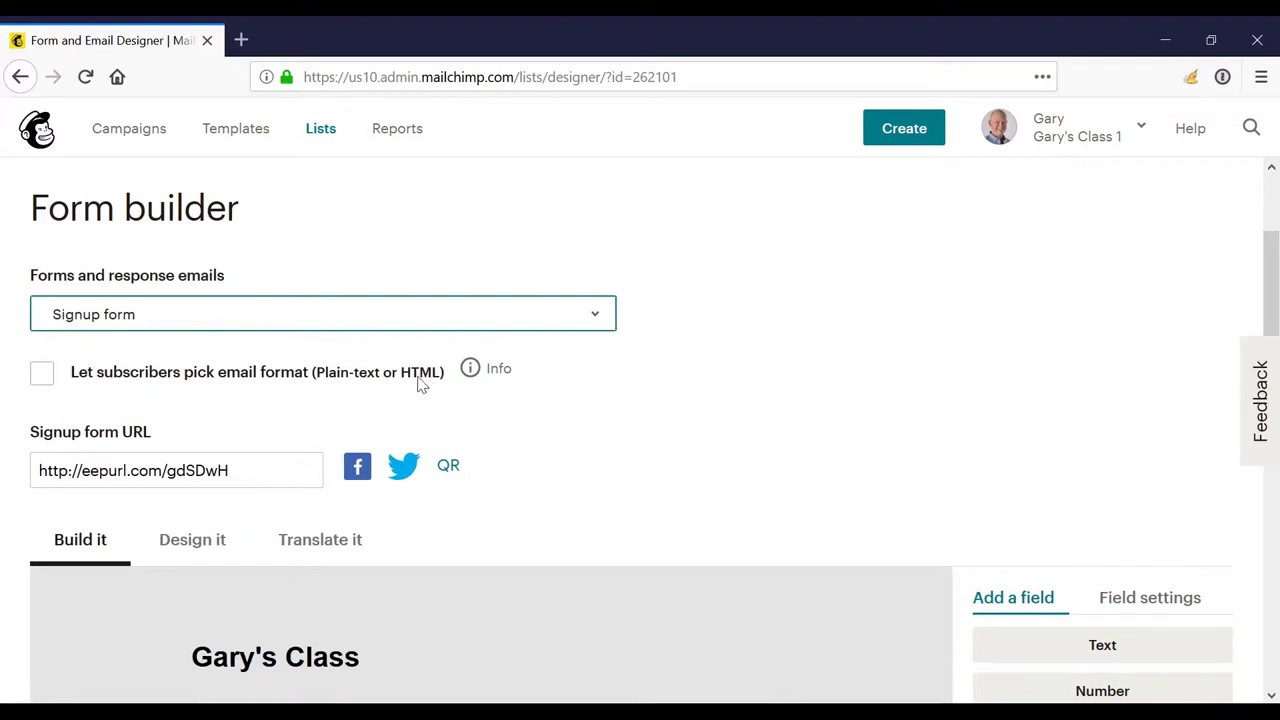
Switch the form builder to the Unsubscribe form's Unsubscribe success page.
key(u)
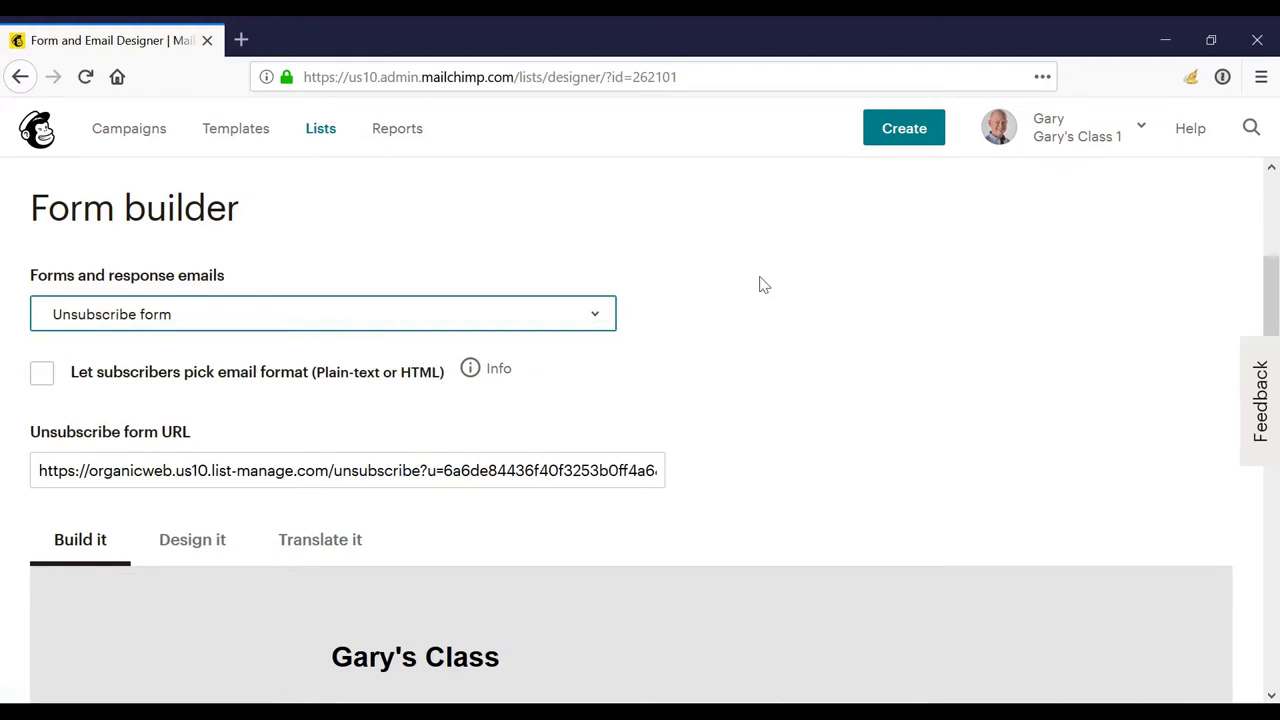
scroll(760, 285, down, 1)
scroll(763, 285, down, 3)
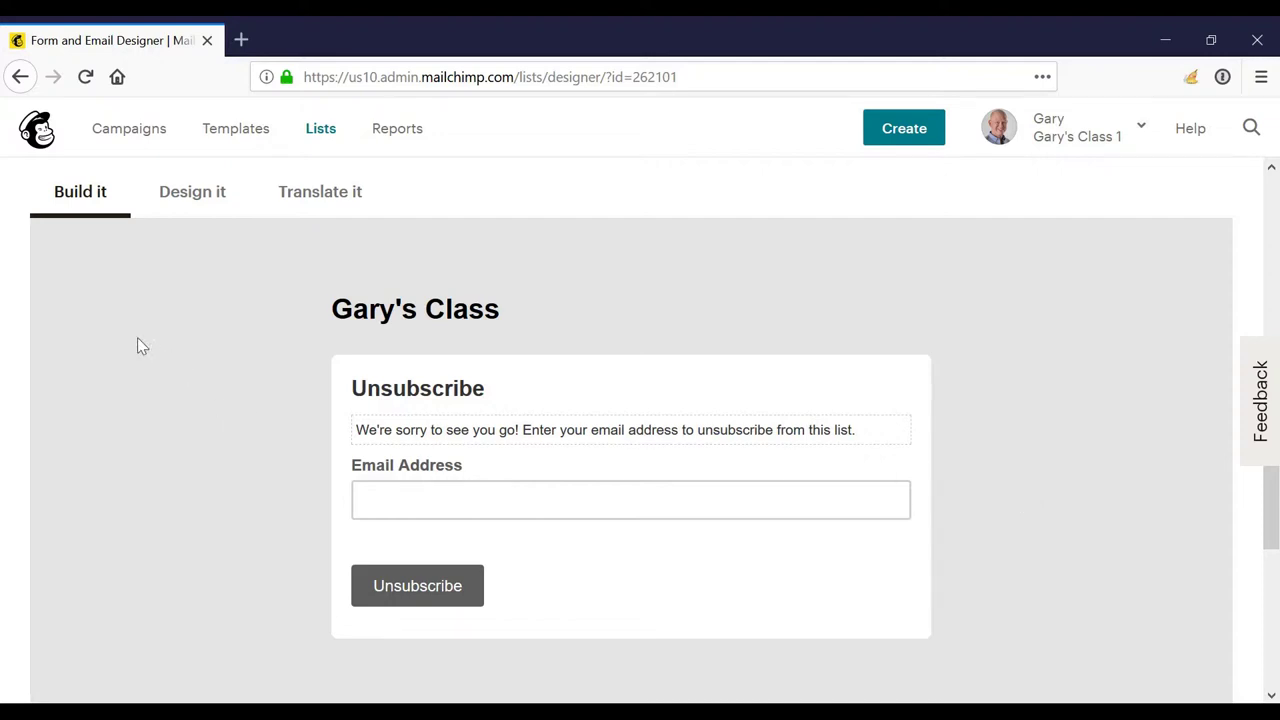
scroll(260, 374, up, 3)
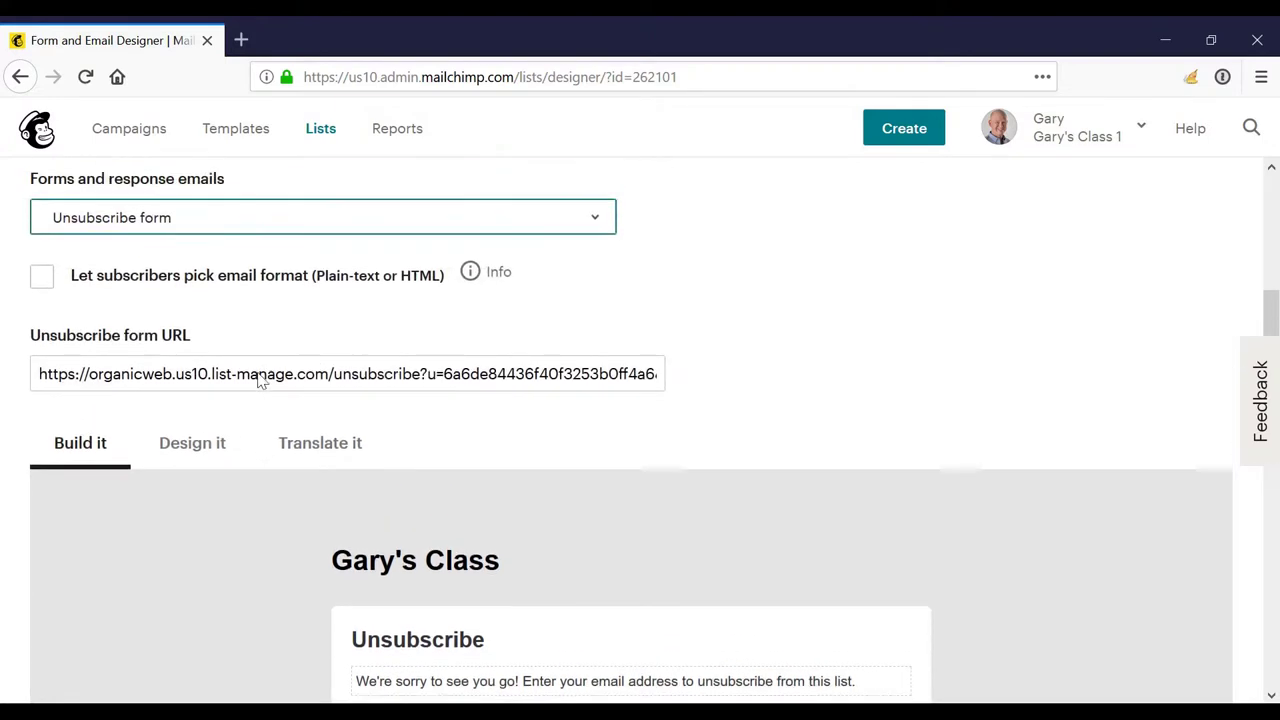
scroll(257, 374, up, 1)
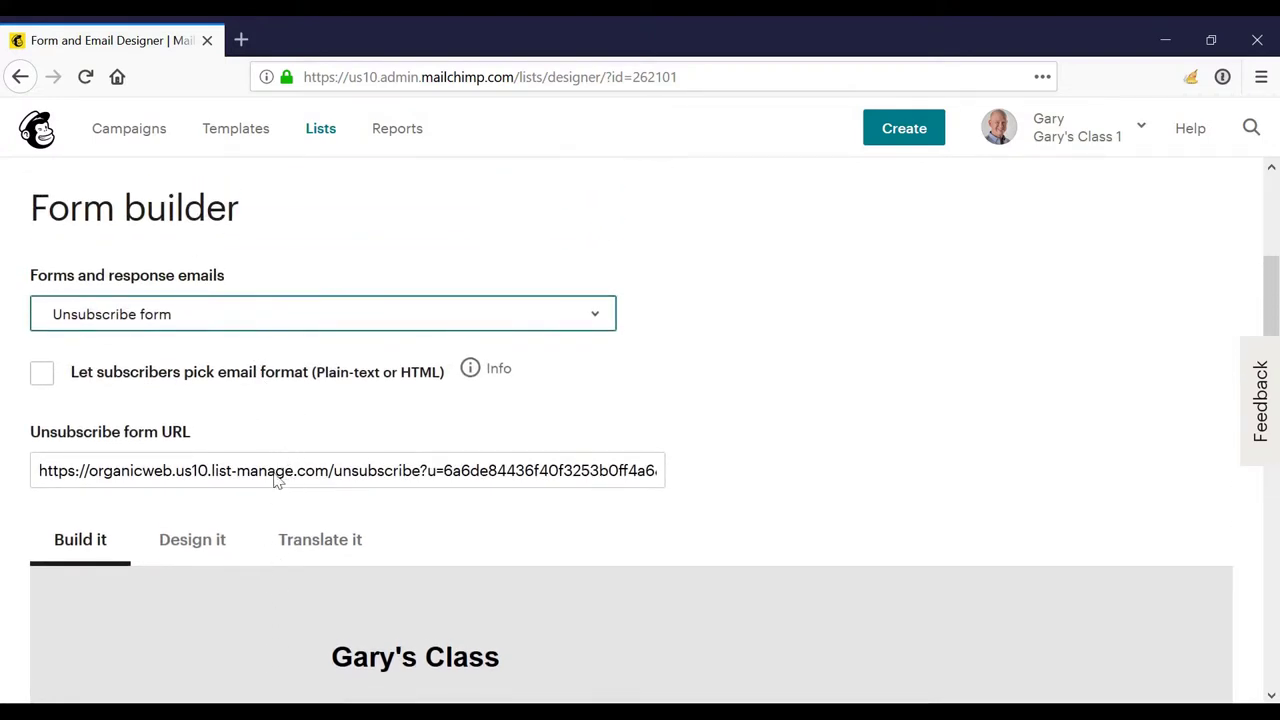
key(Down)
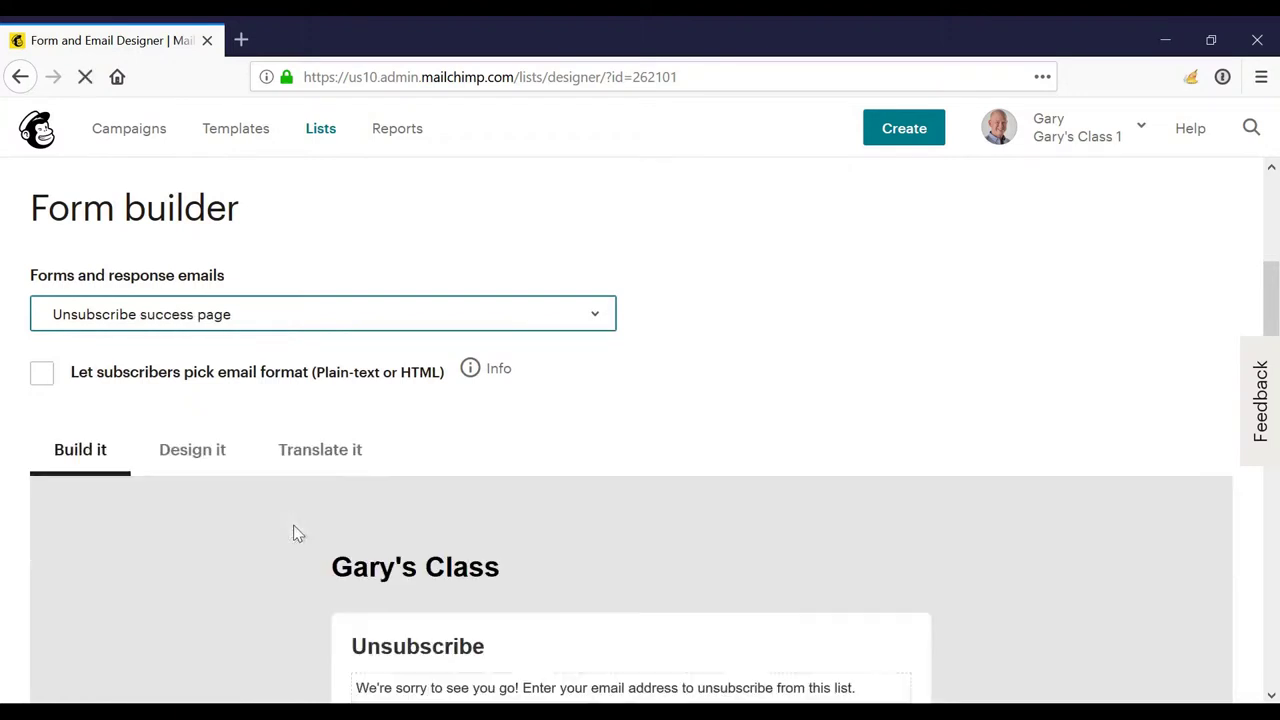
scroll(560, 397, down, 3)
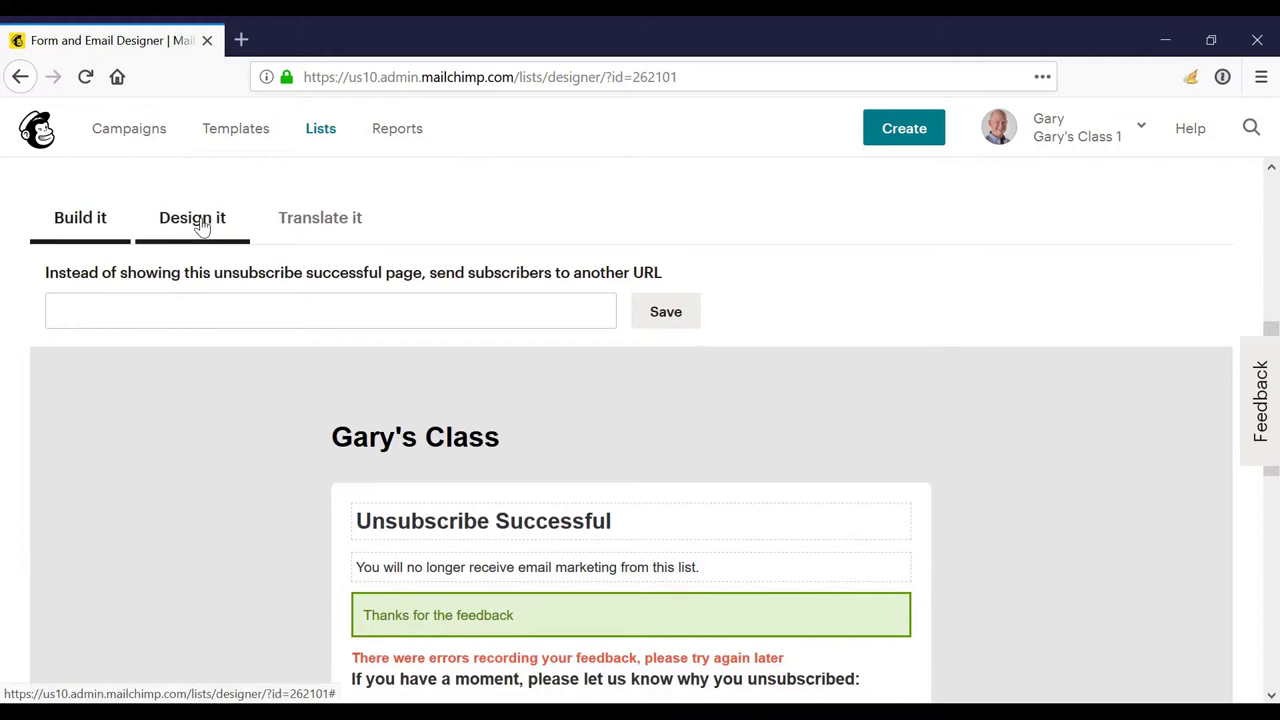
Set the Design it > Page background colour to white #ffffff.
click(203, 227)
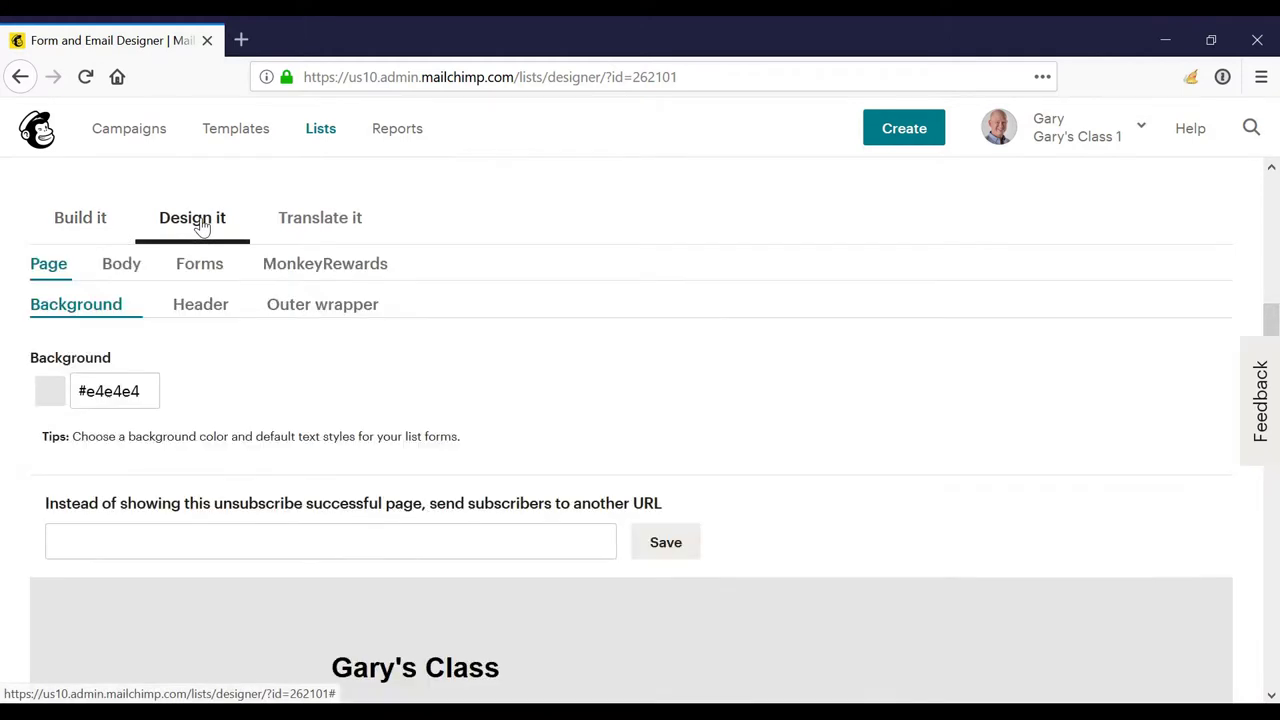
scroll(200, 227, down, 2)
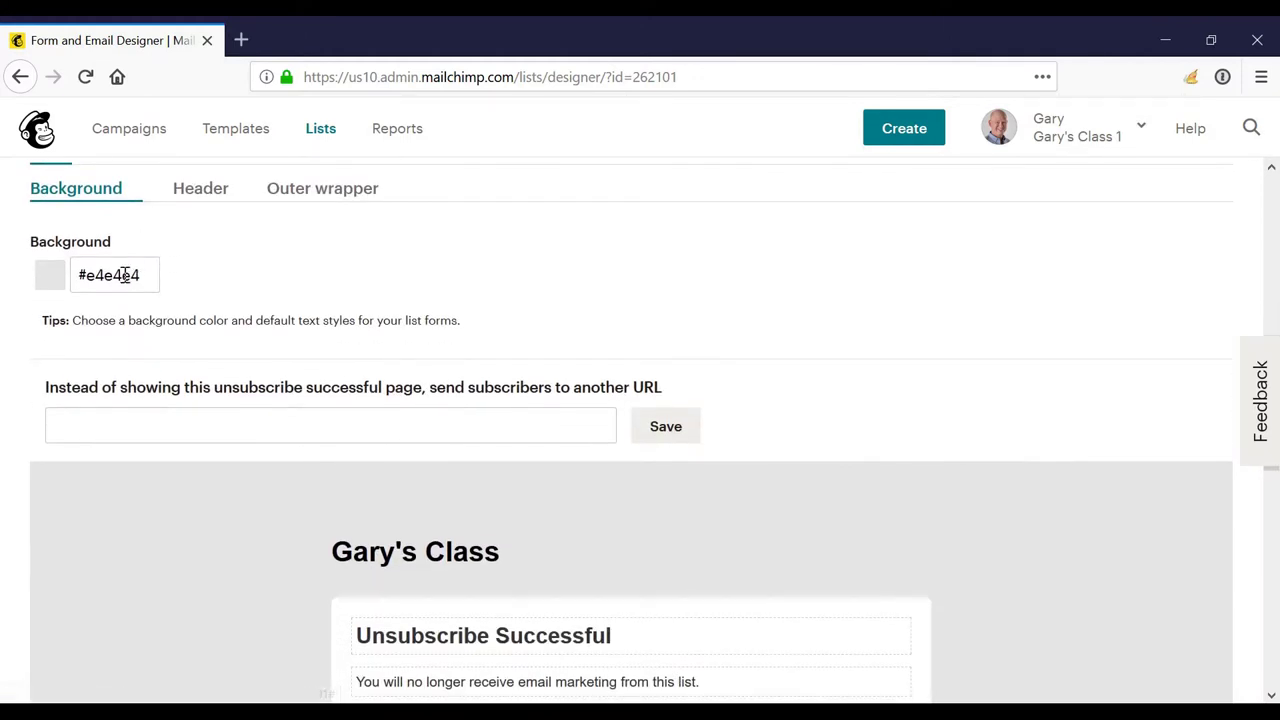
click(113, 275)
drag(90, 333, 195, 315)
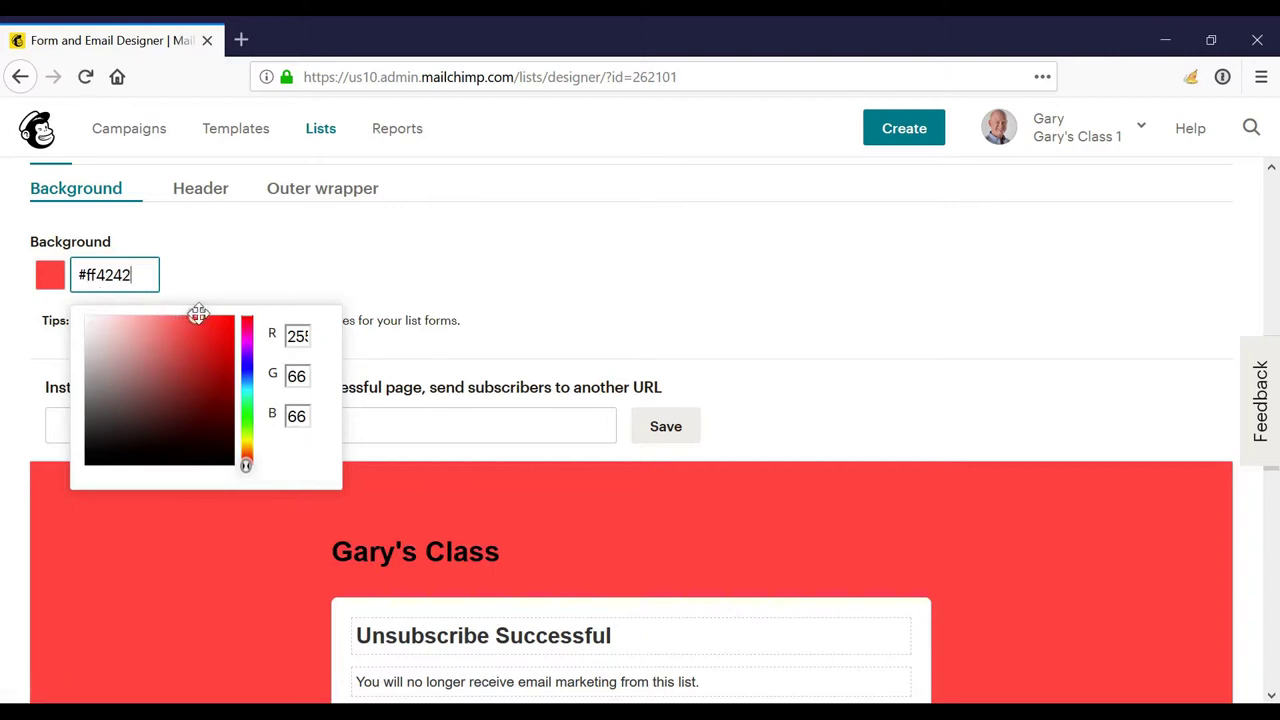
drag(198, 314, 84, 316)
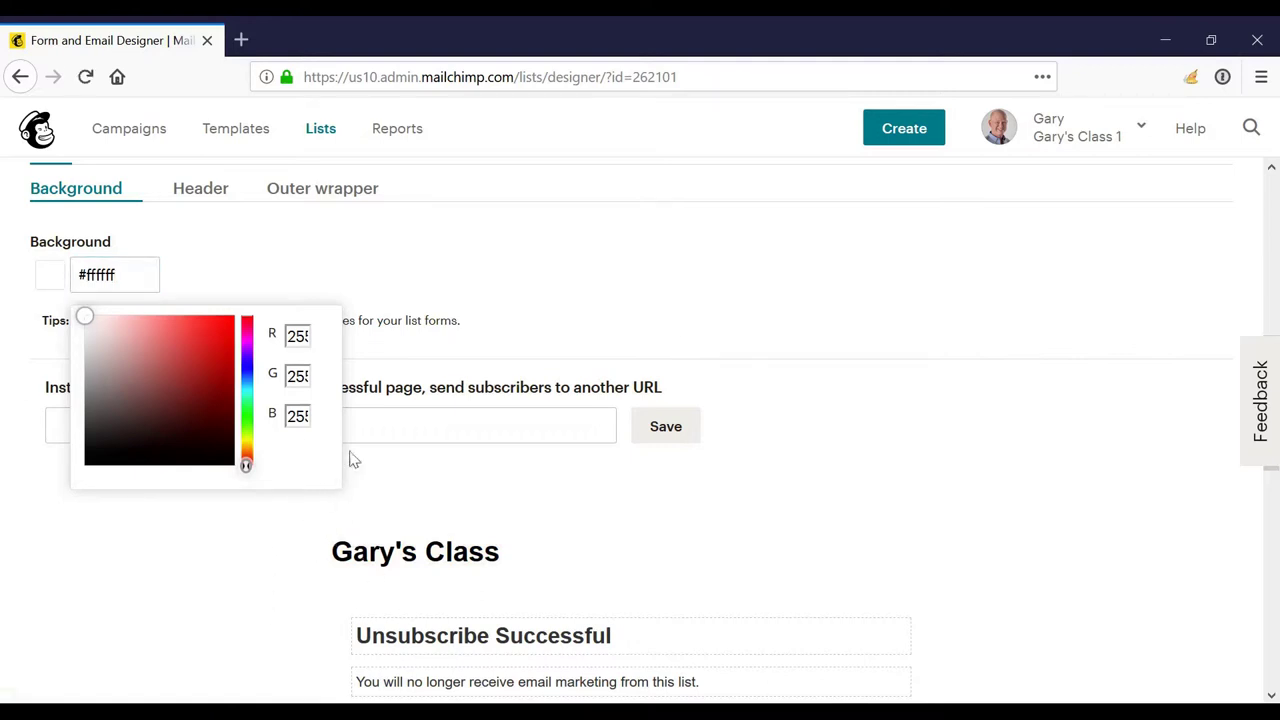
scroll(585, 477, down, 3)
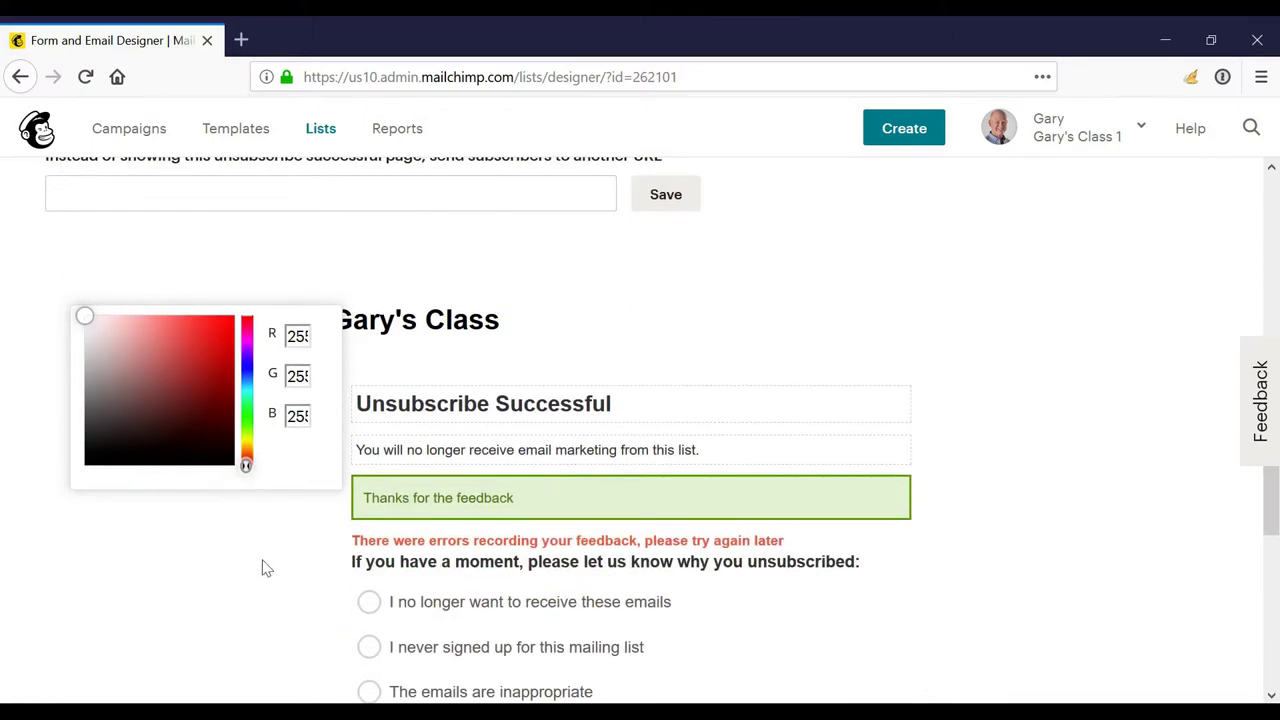
mouse_move(515, 335)
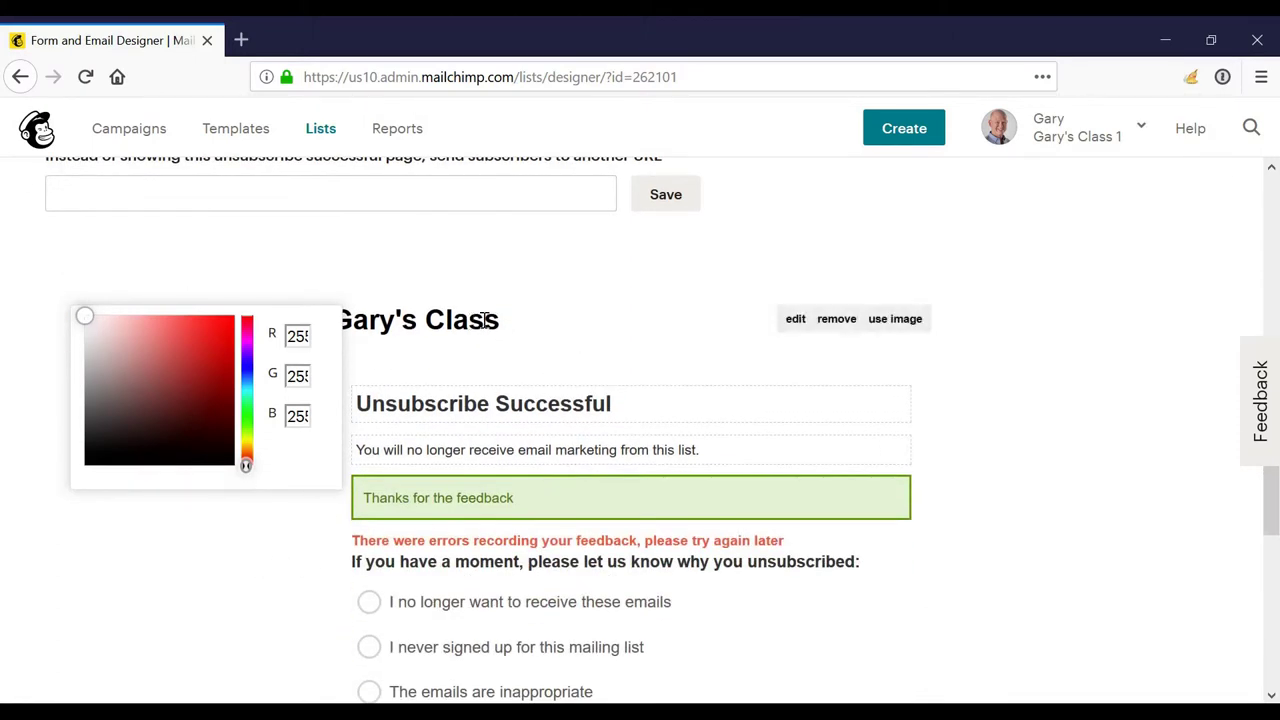
Replace the header text with the Gary's Class banner image and save the list form.
click(916, 329)
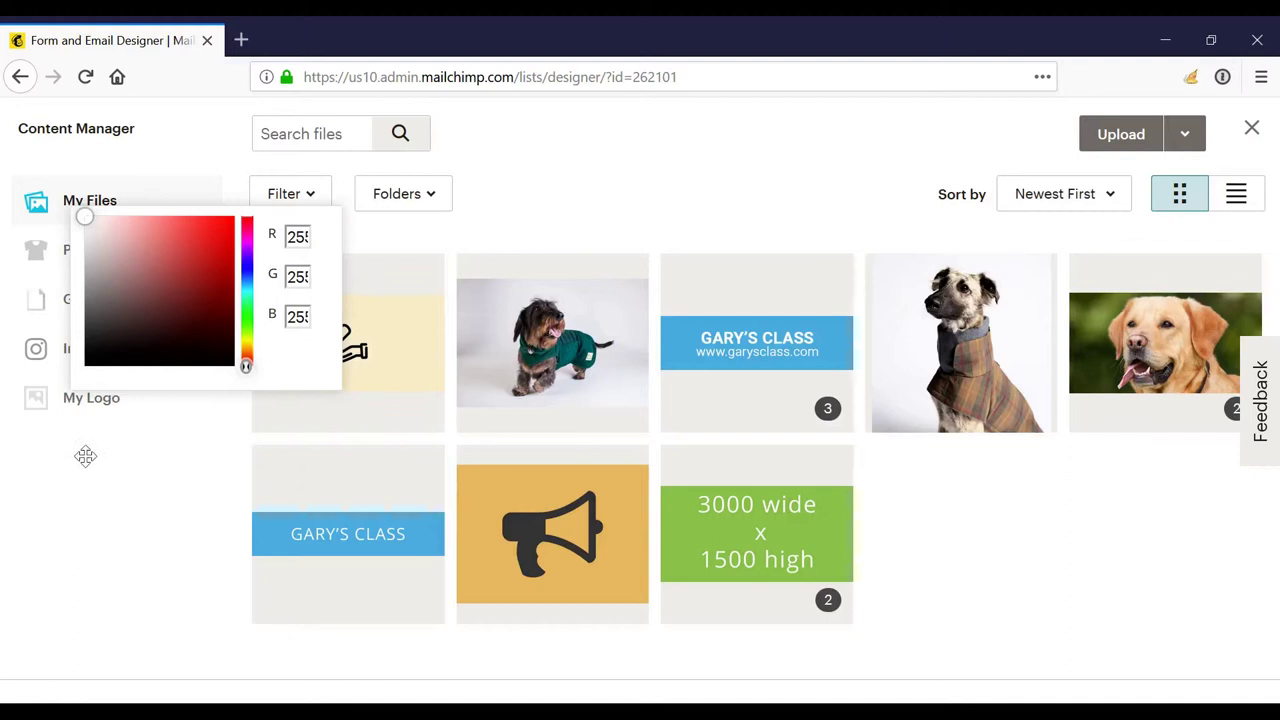
click(80, 205)
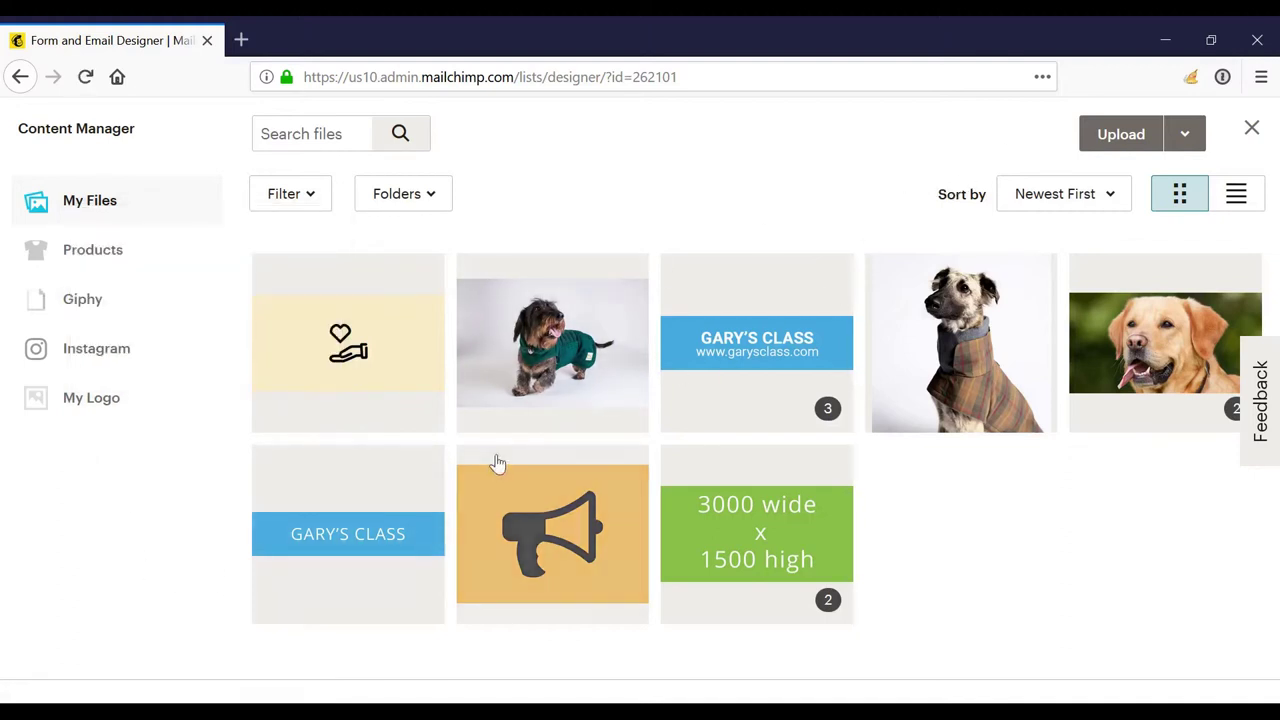
click(746, 298)
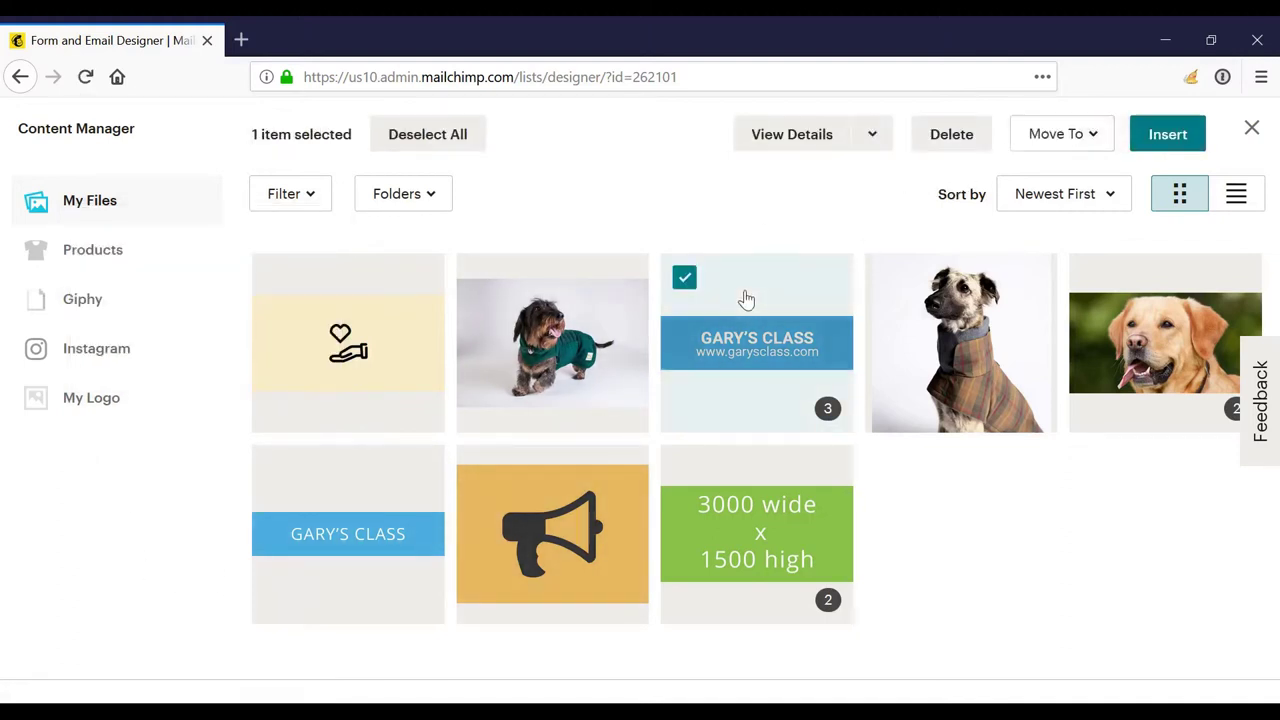
click(1165, 134)
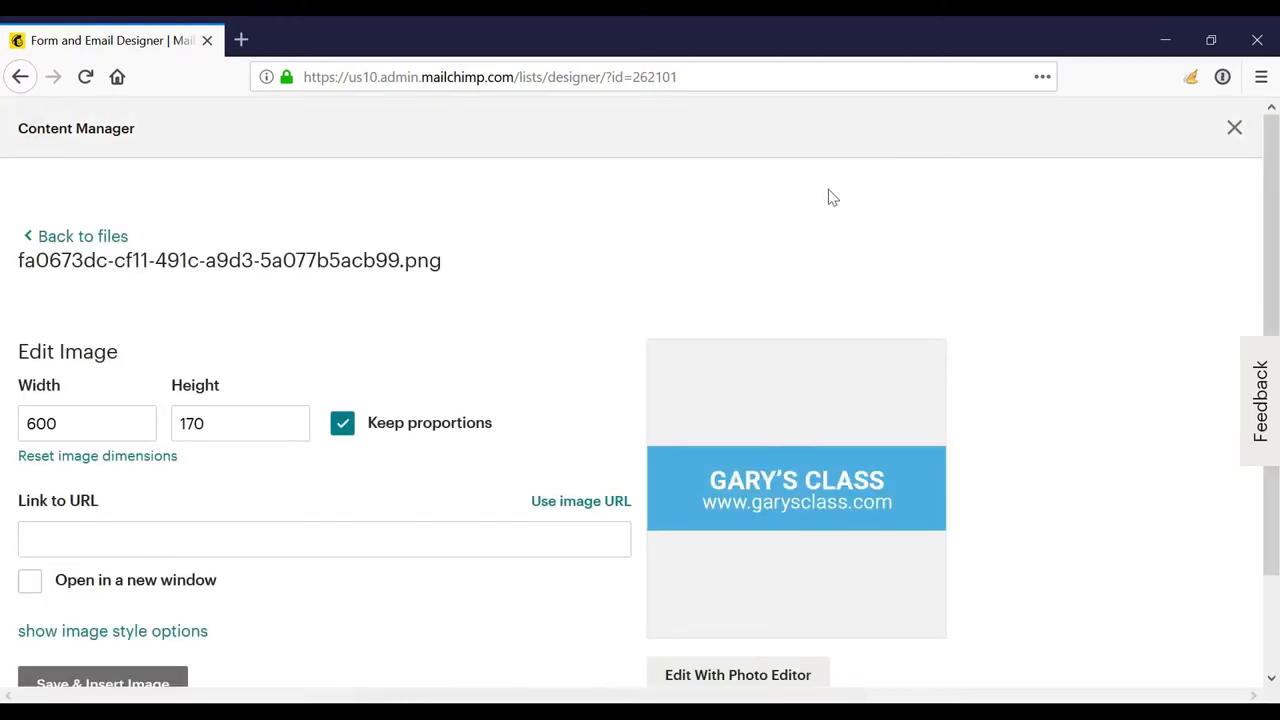
scroll(690, 300, down, 1)
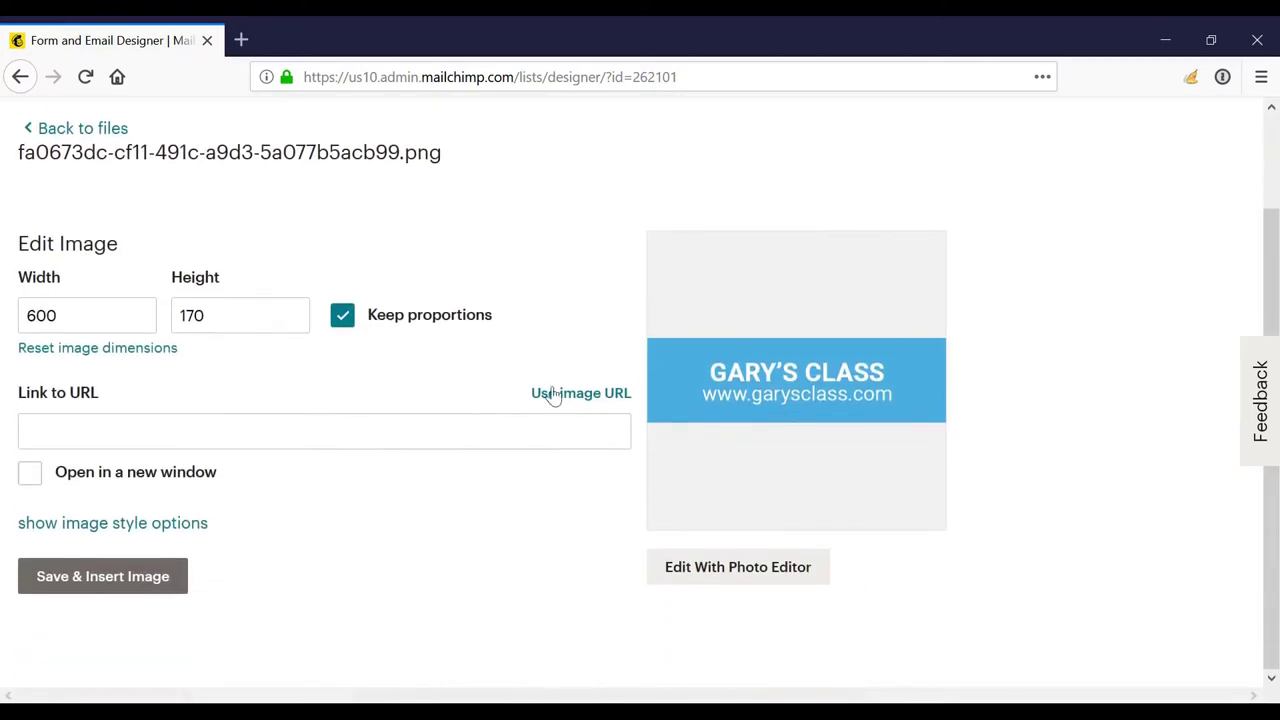
click(126, 591)
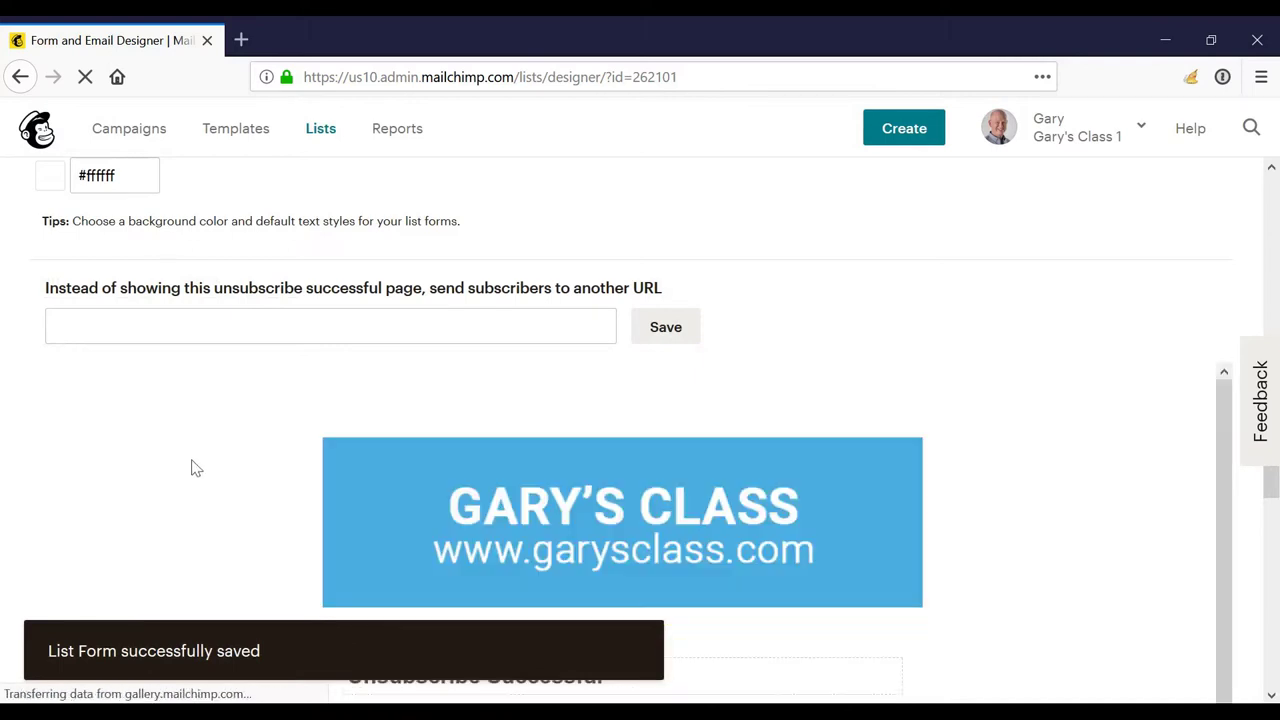
Switch the form builder to the reCAPTCHA confirmation form.
scroll(946, 483, down, 3)
scroll(946, 483, up, 2)
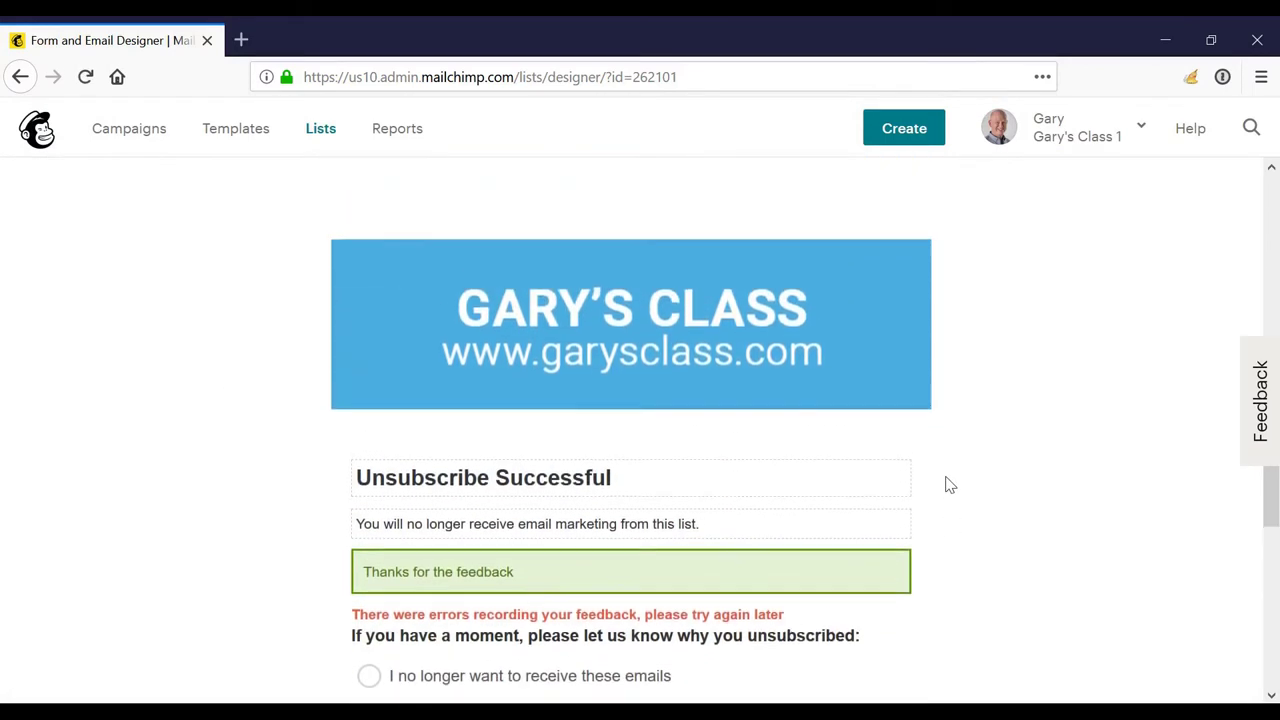
mouse_move(840, 362)
scroll(1090, 500, down, 7)
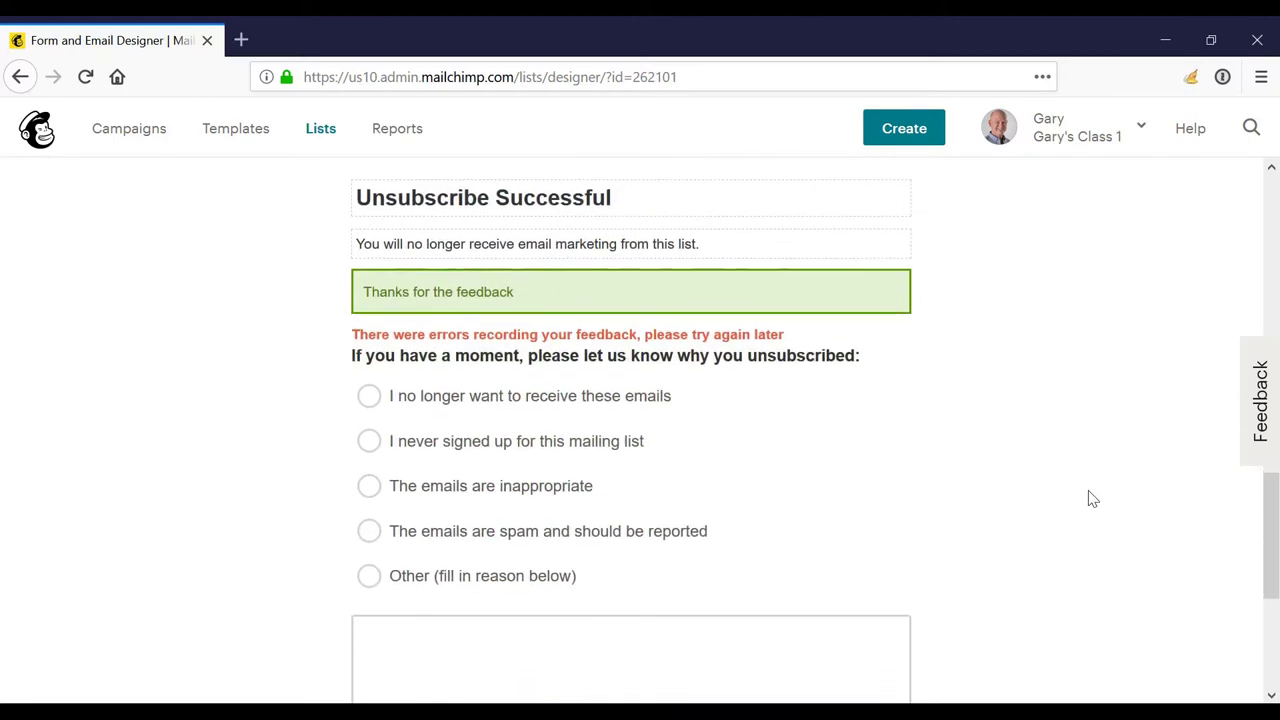
scroll(1090, 490, up, 10)
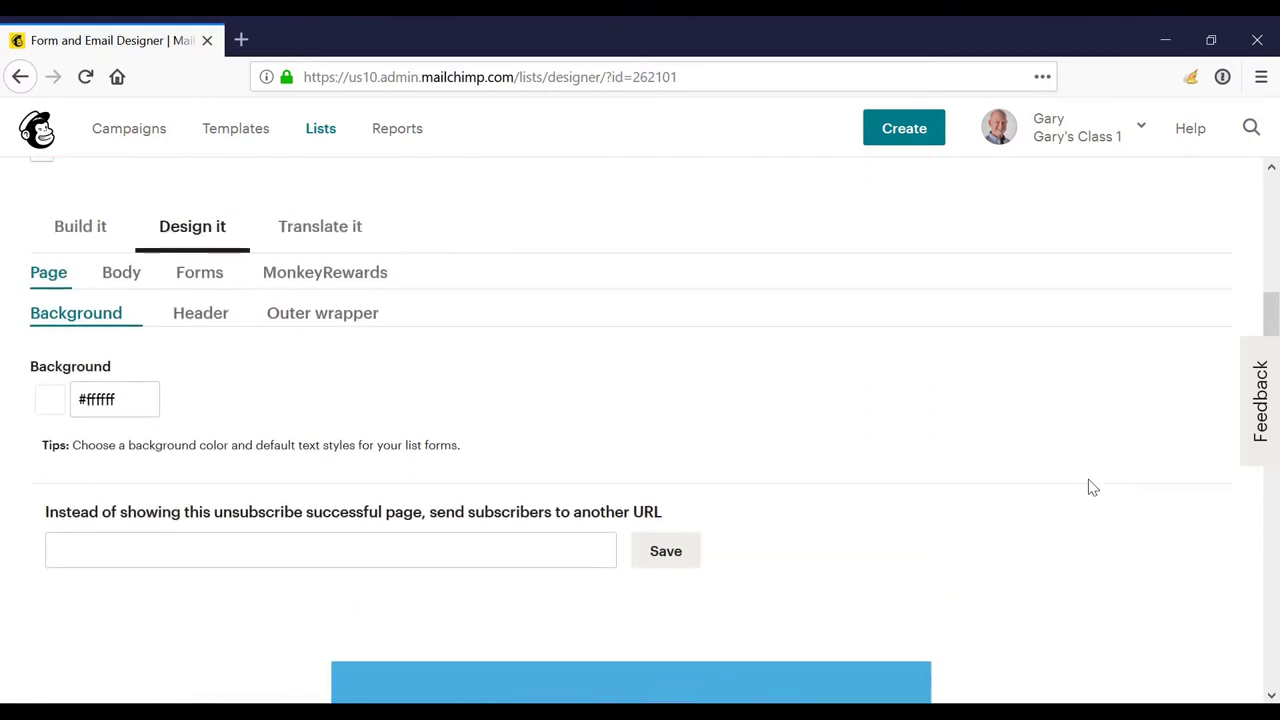
scroll(1090, 485, up, 2)
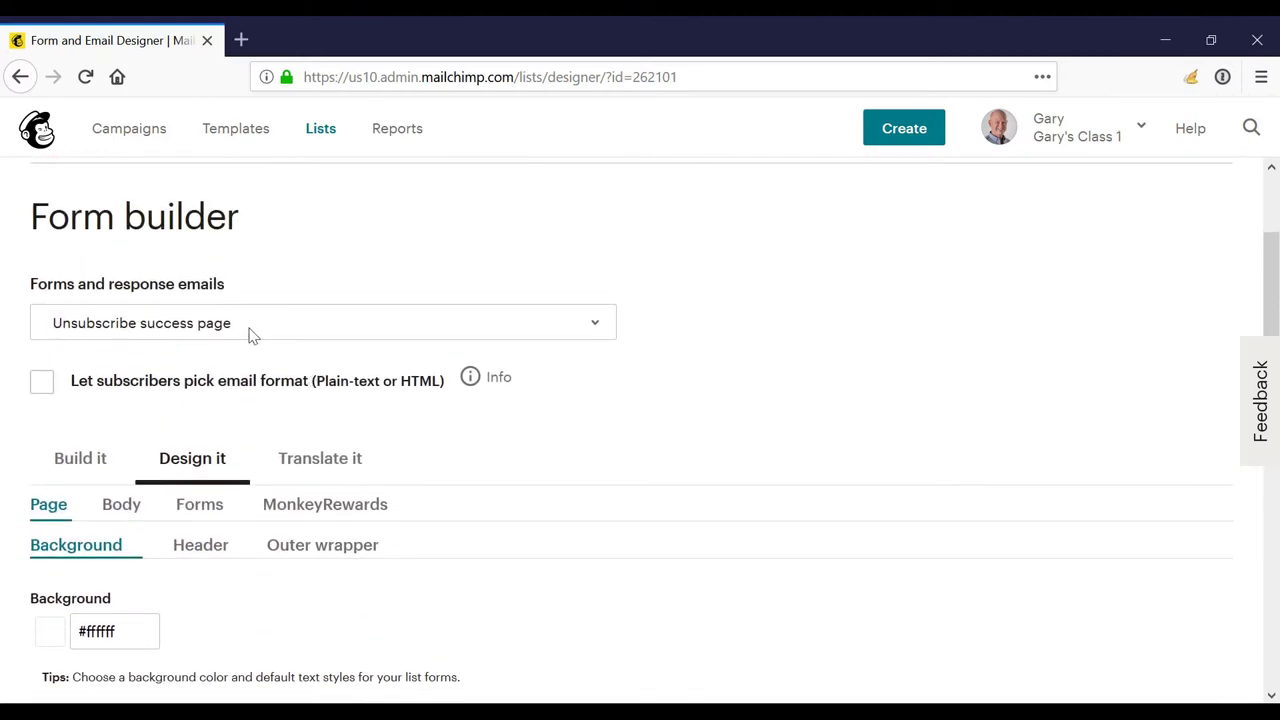
click(253, 335)
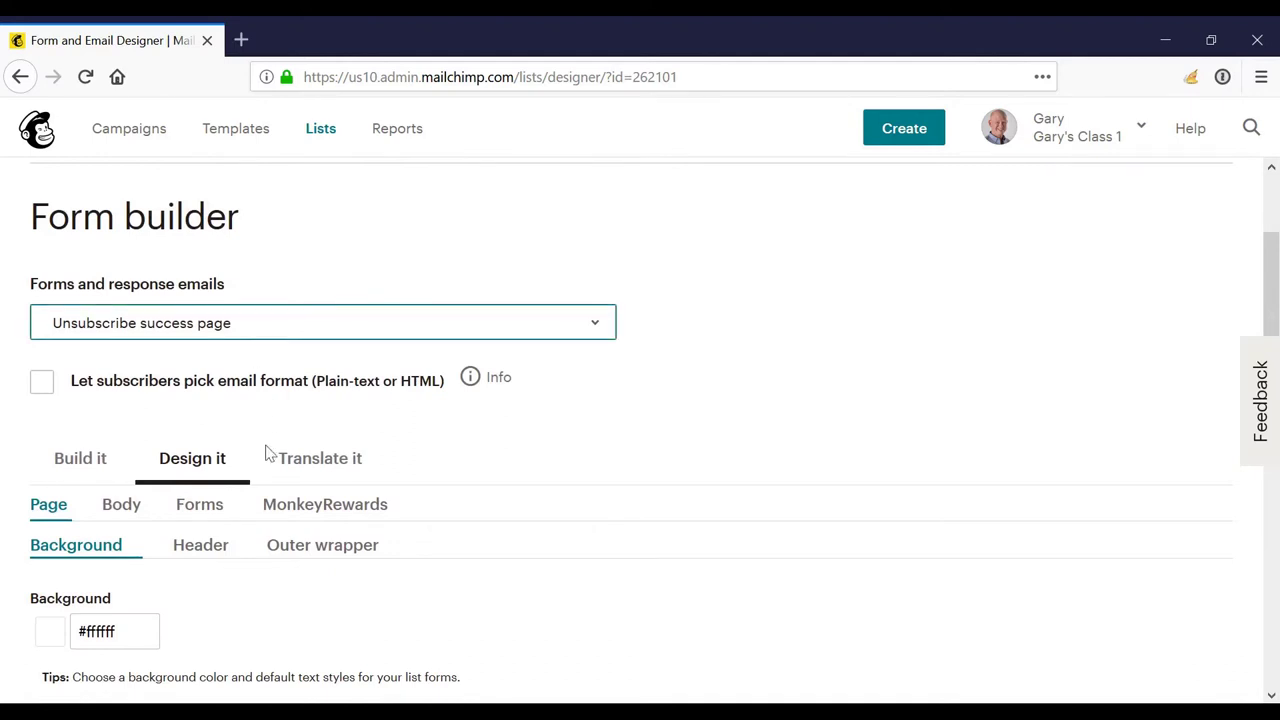
key(Down)
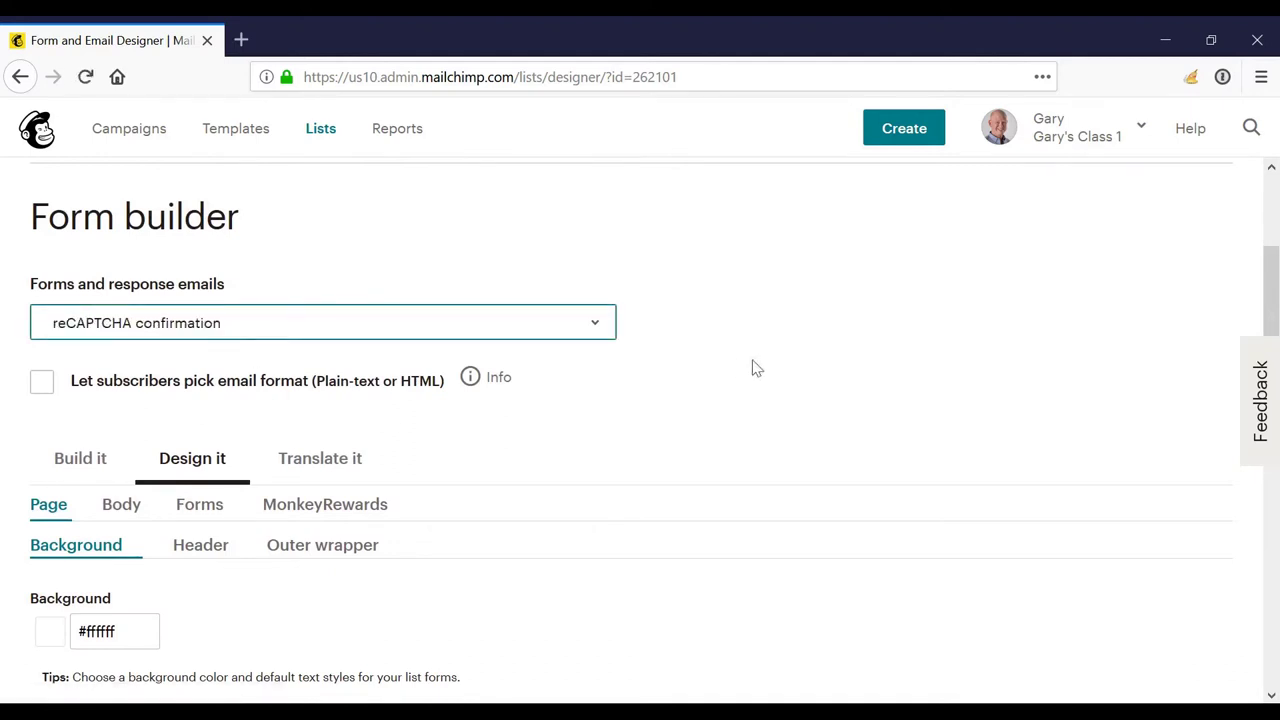
scroll(756, 369, down, 7)
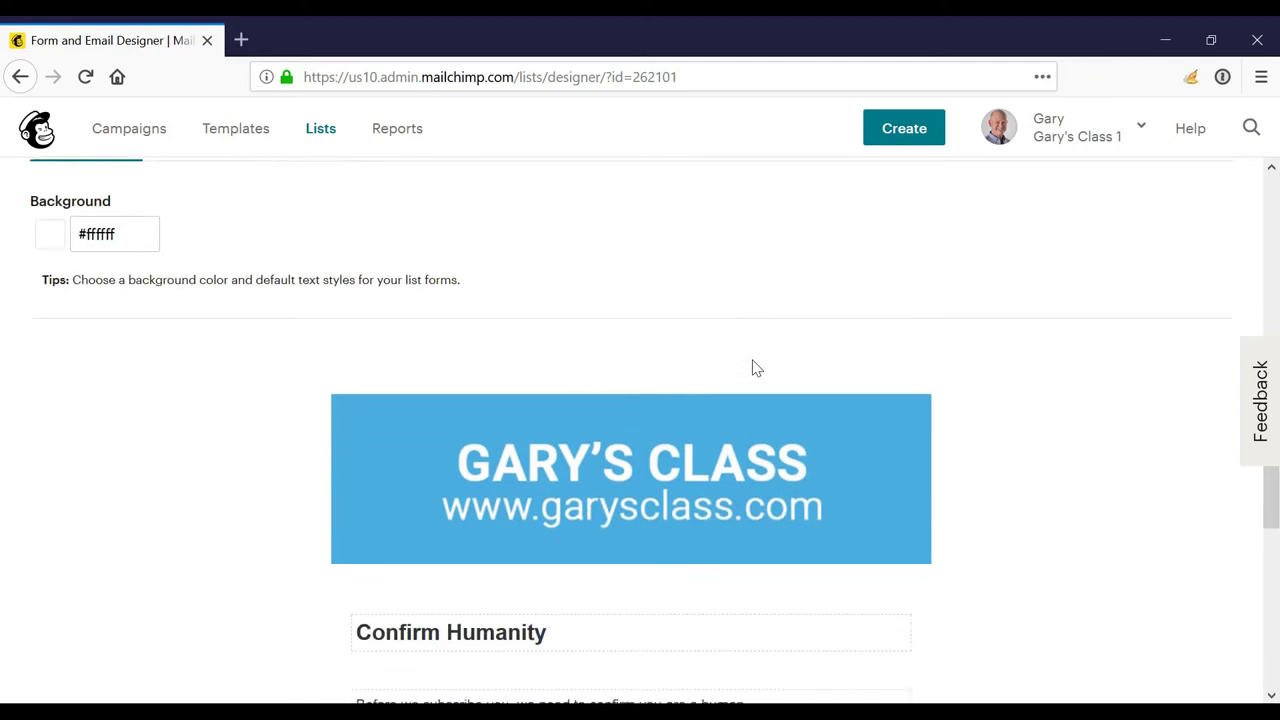
scroll(756, 369, up, 7)
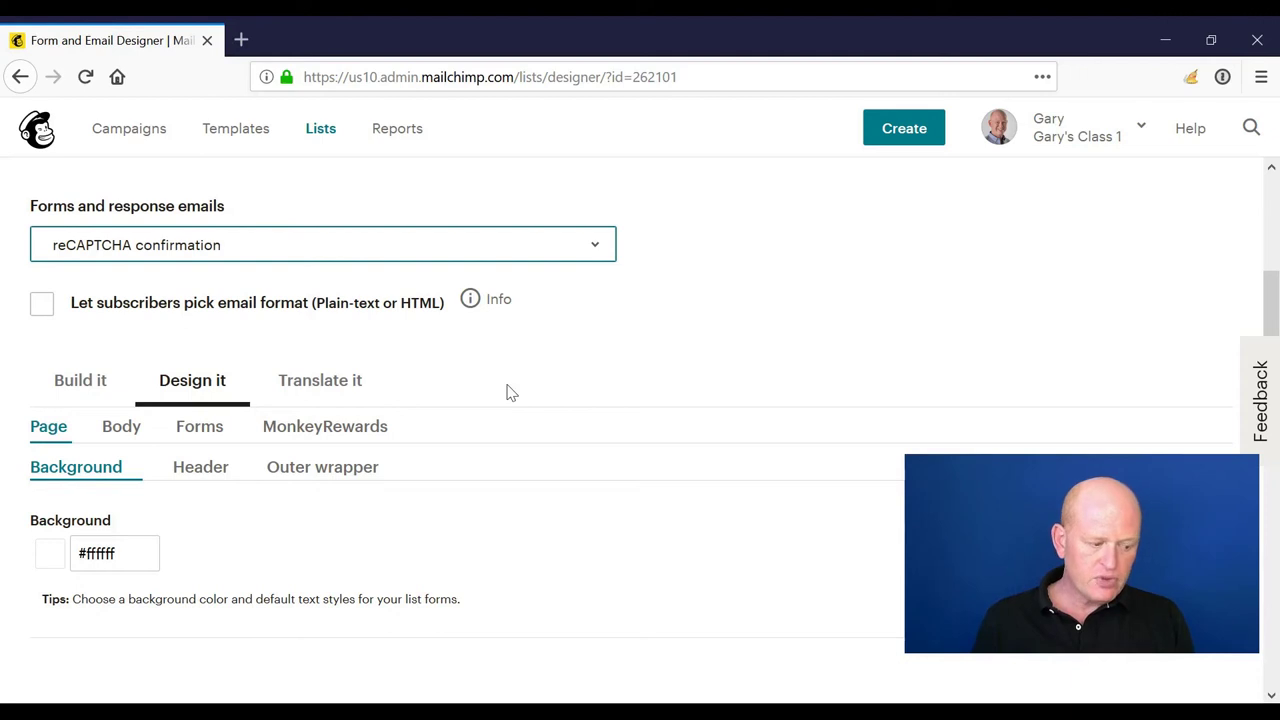
scroll(508, 380, up, 3)
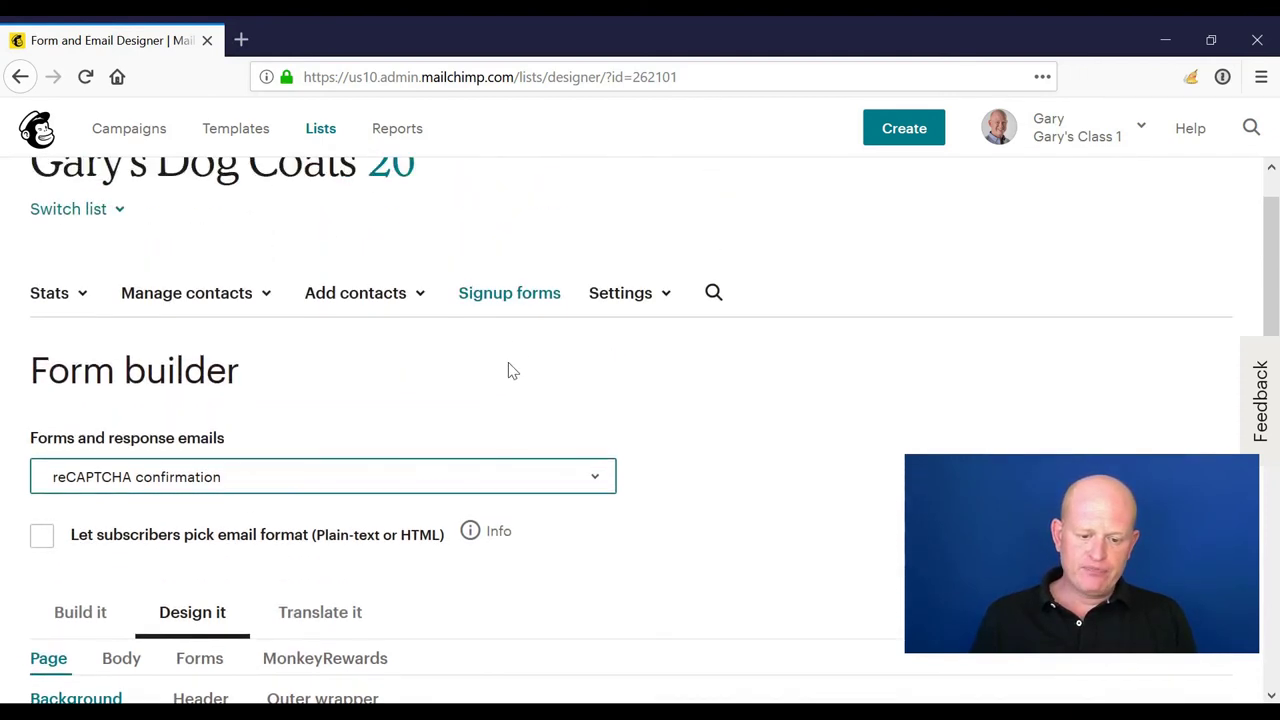
Open the Subscriber pop-up form editor and set the format to Modal.
click(506, 300)
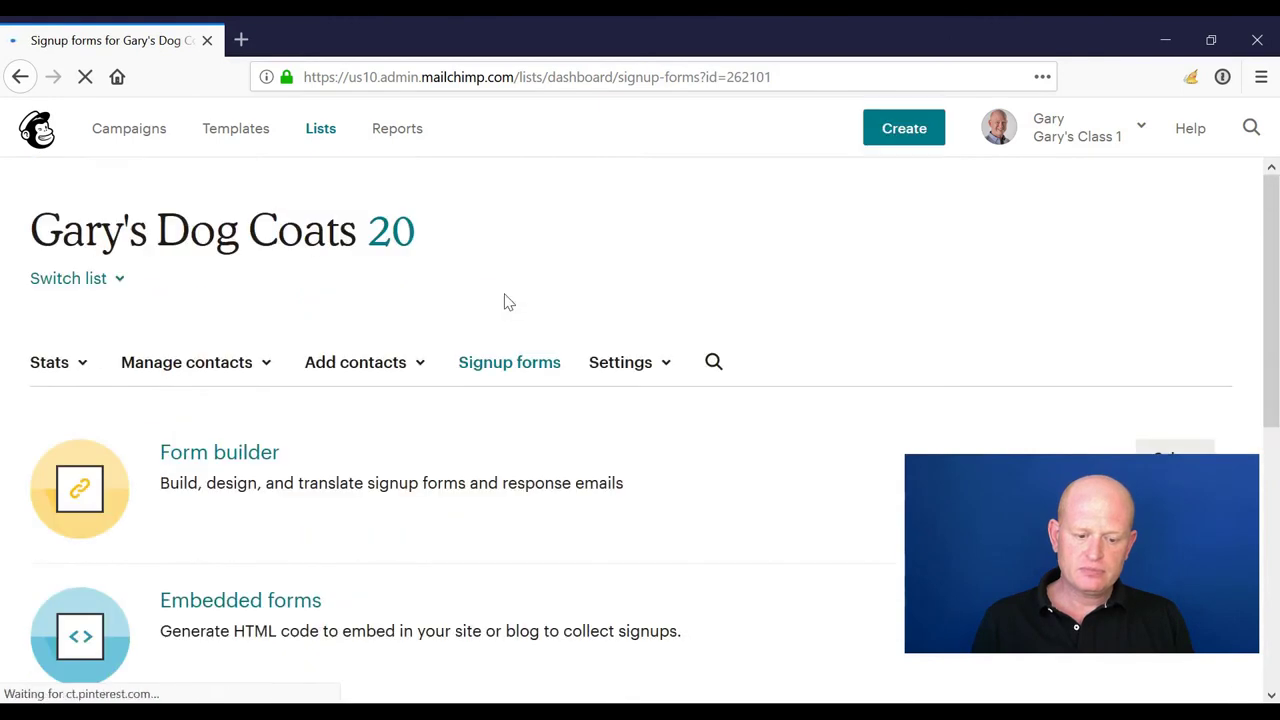
scroll(508, 302, down, 3)
scroll(506, 300, down, 3)
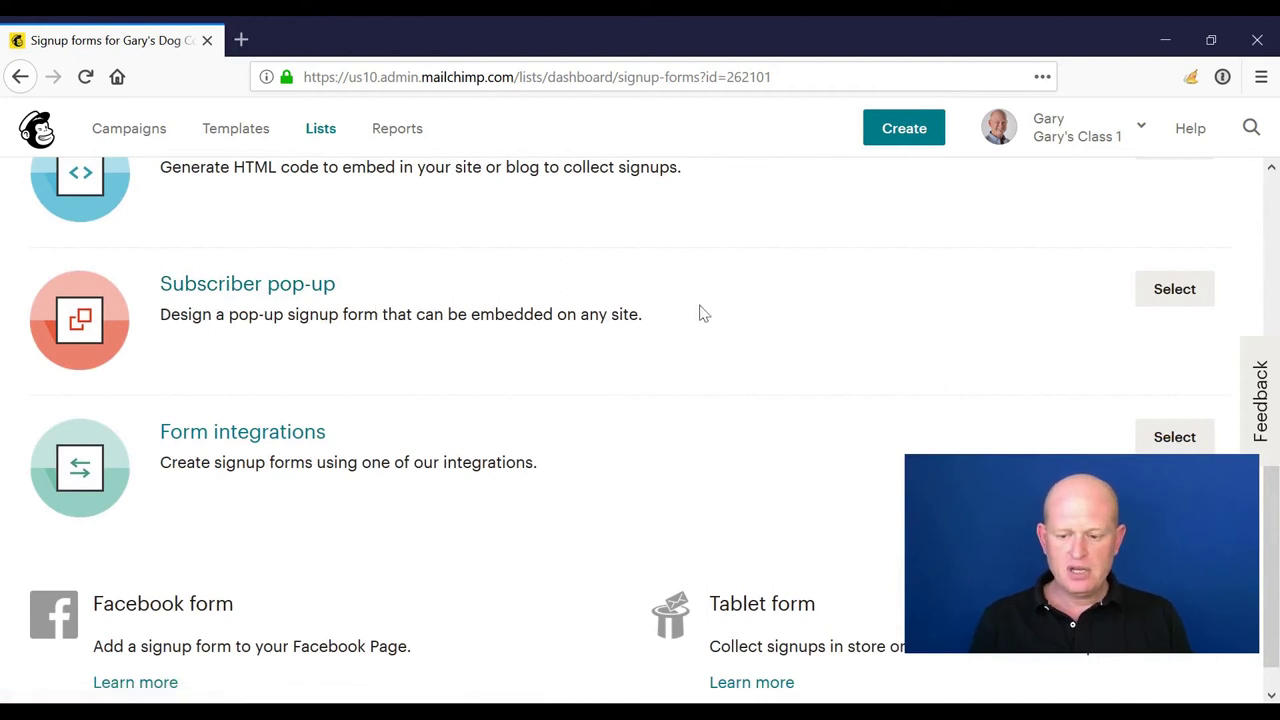
click(1172, 298)
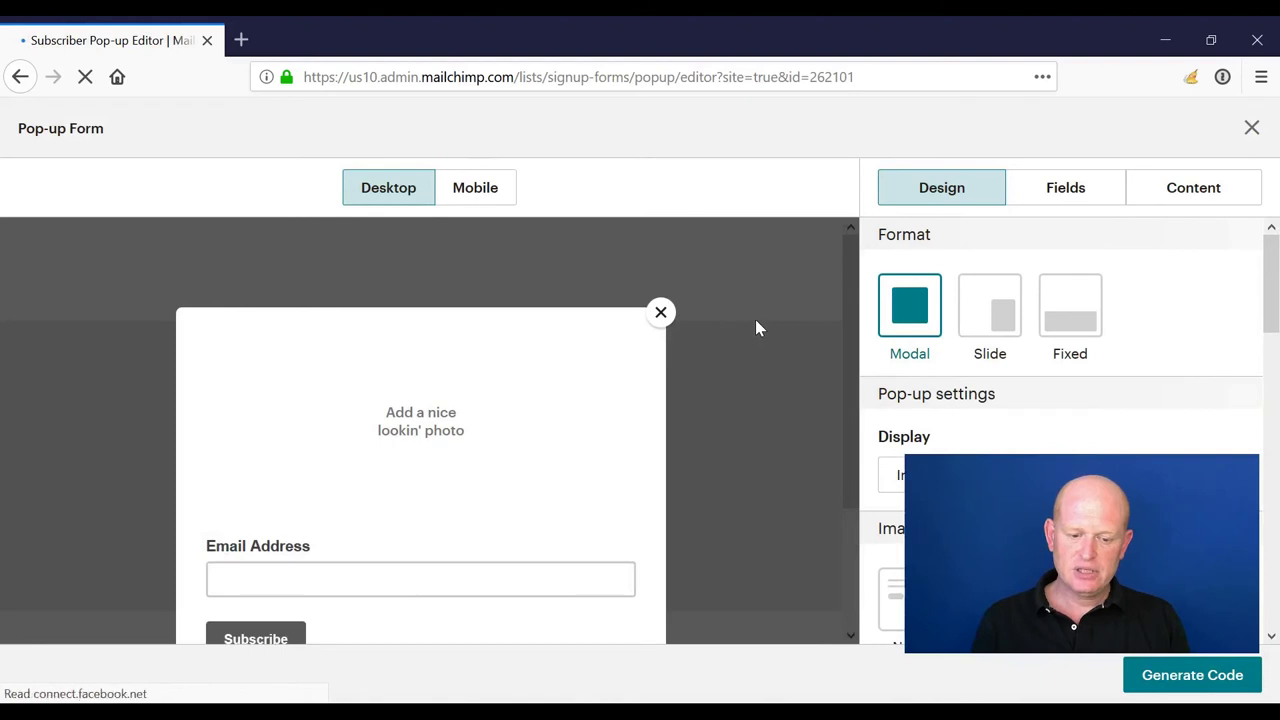
click(1004, 322)
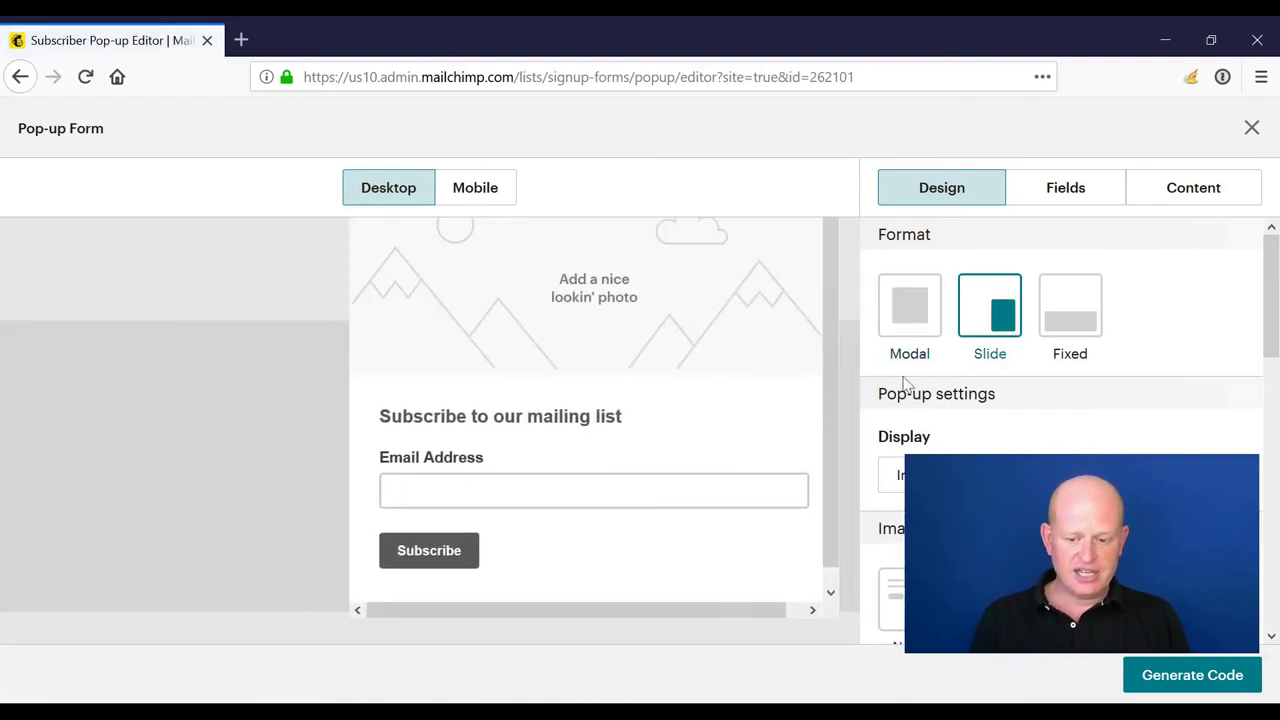
click(910, 328)
Add a First Name field to the pop-up alongside Email Address.
scroll(1046, 380, down, 3)
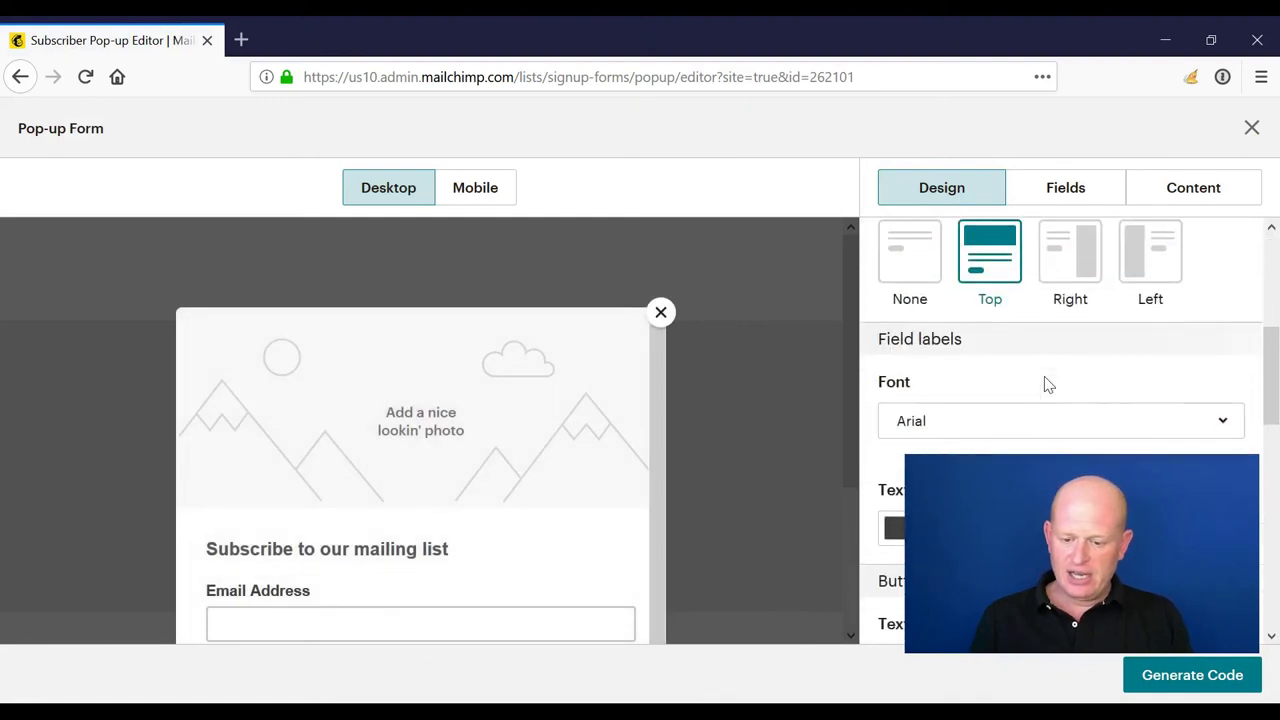
scroll(1046, 384, down, 10)
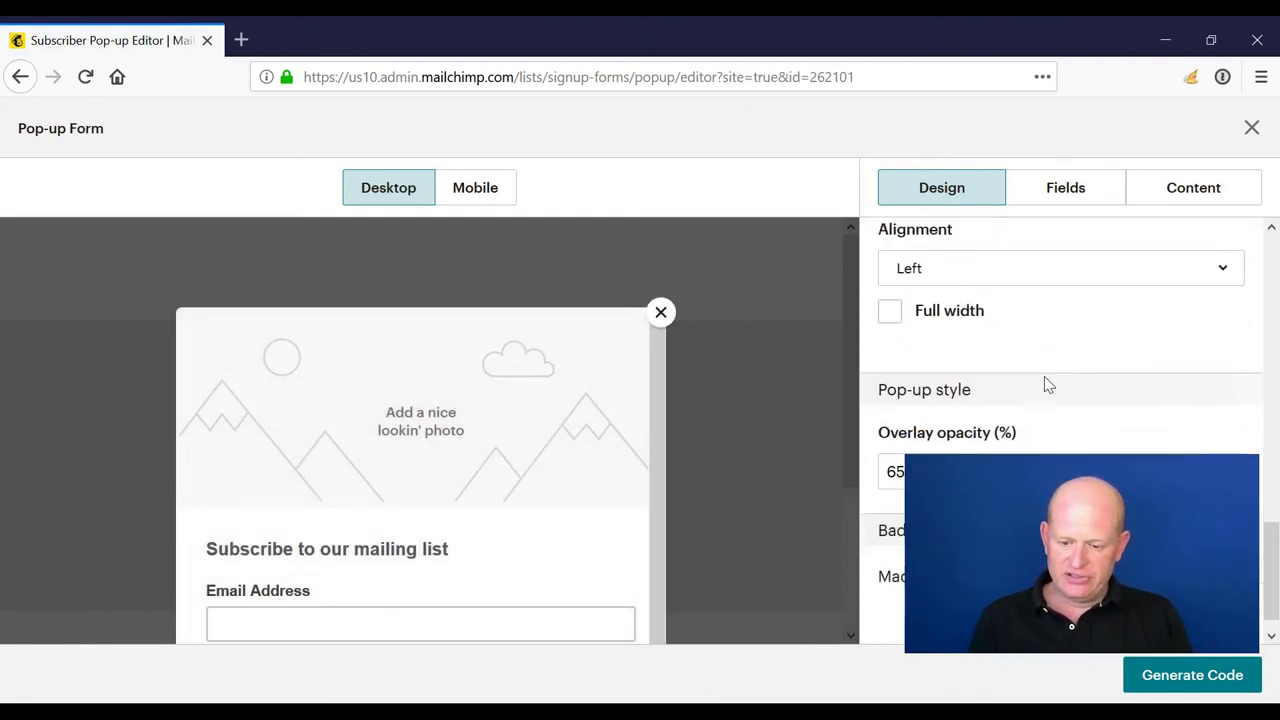
scroll(1046, 384, down, 1)
scroll(1049, 285, up, 10)
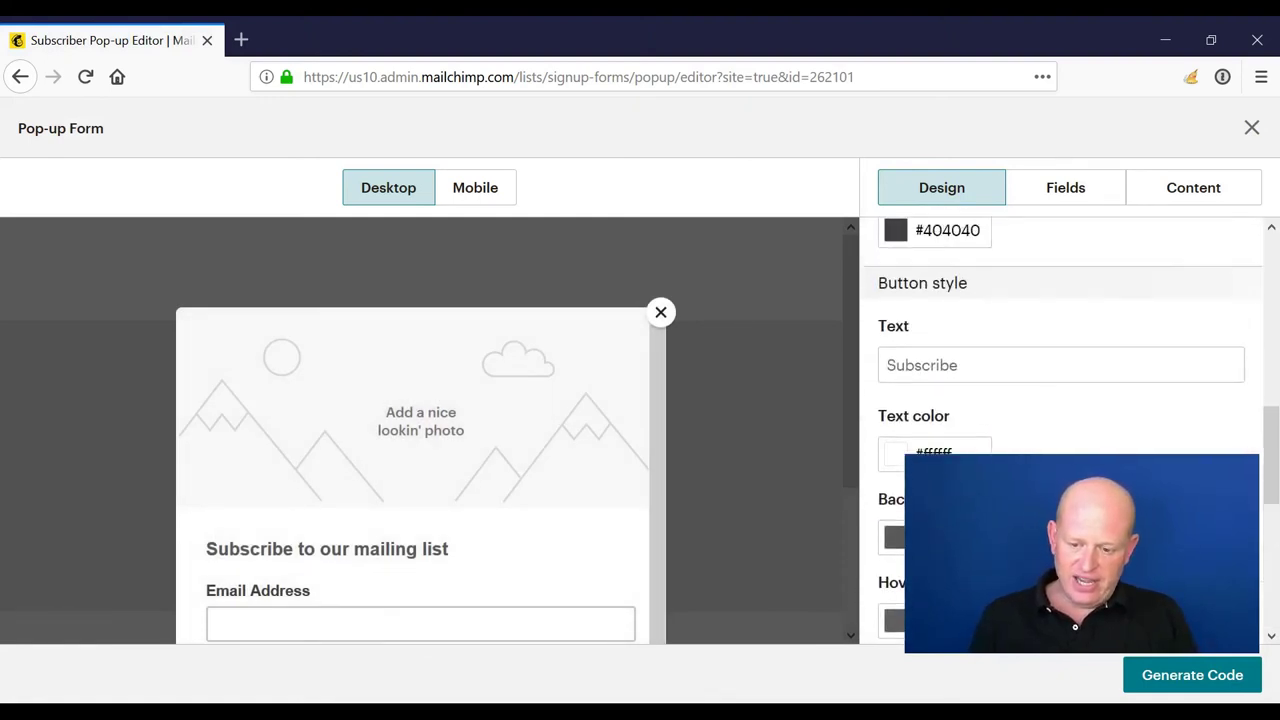
click(1088, 191)
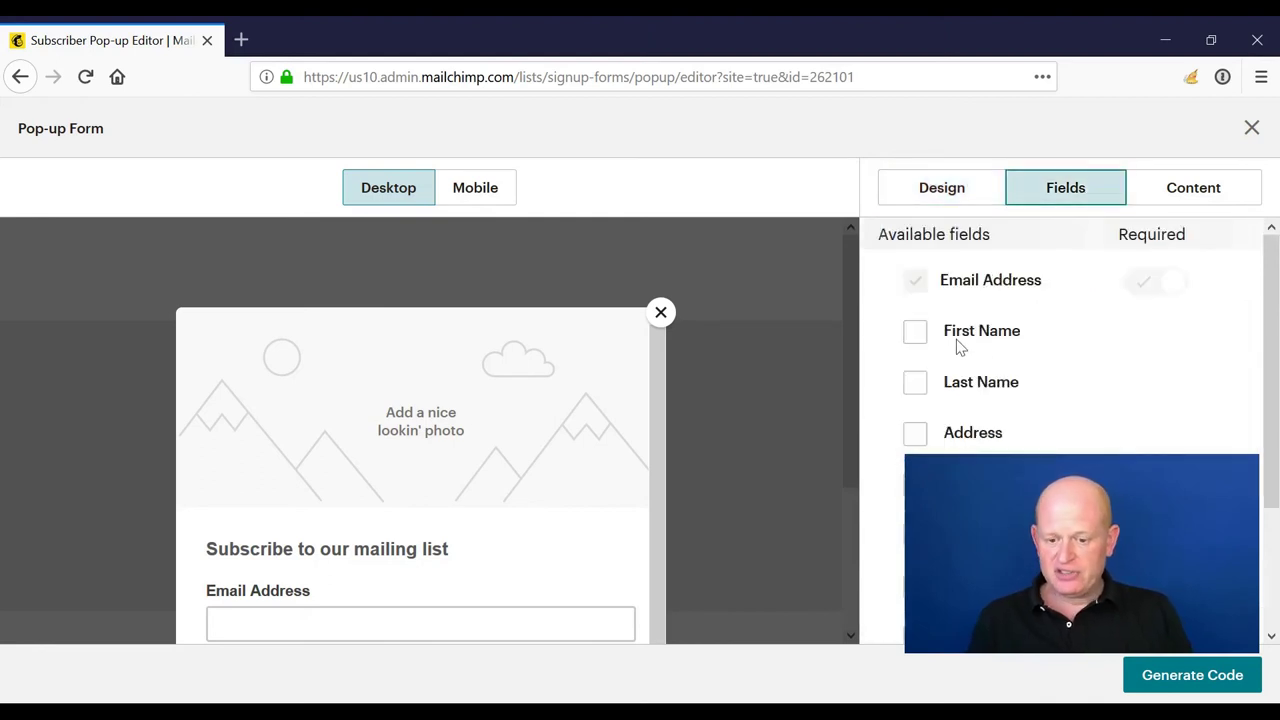
click(914, 338)
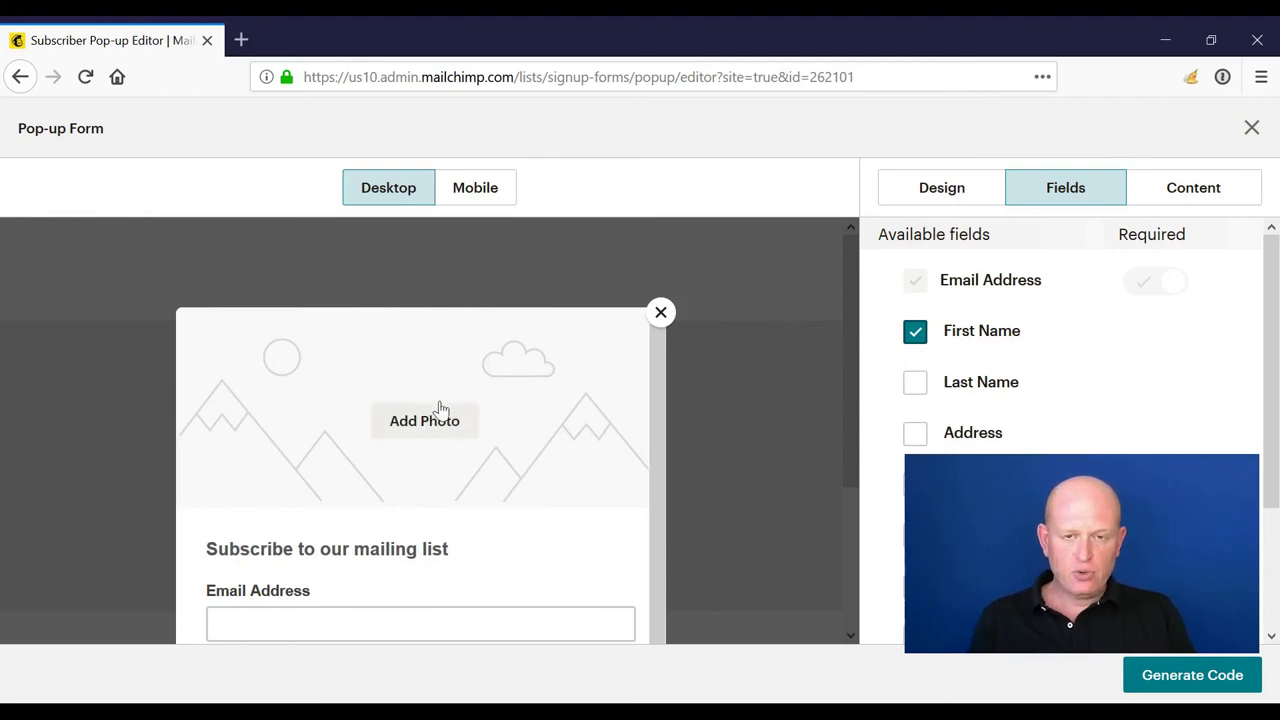
click(1194, 677)
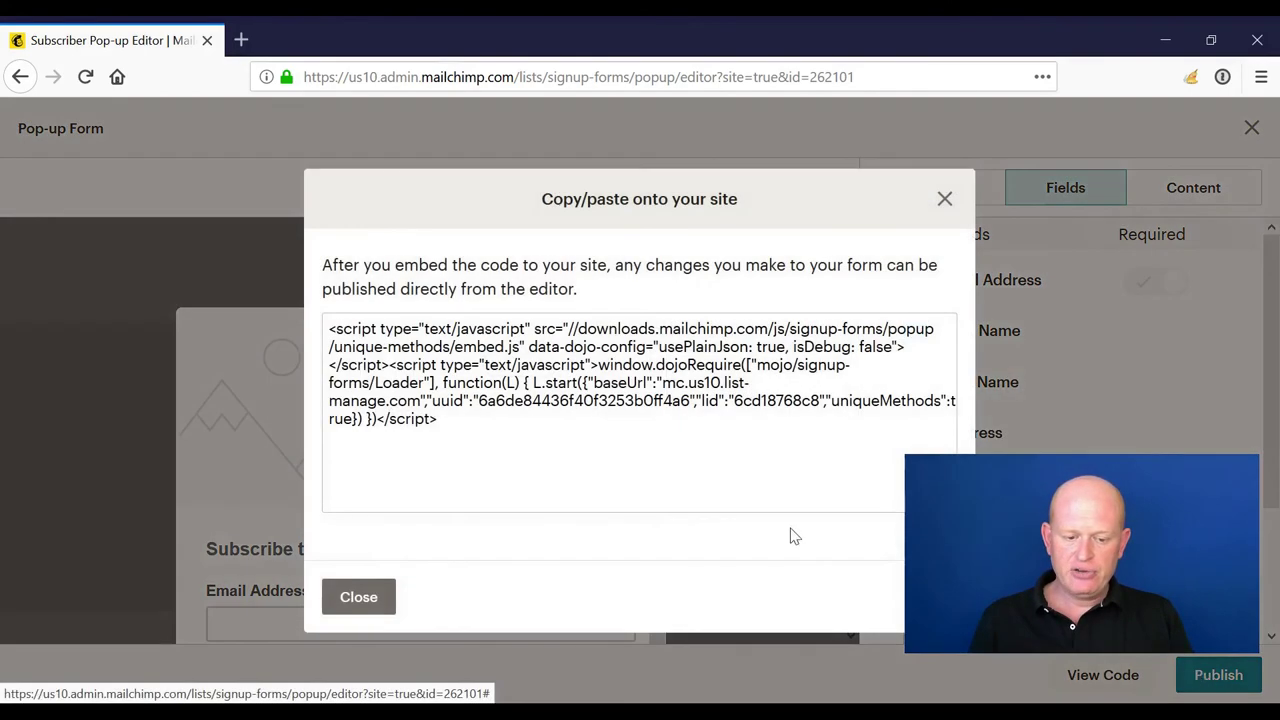
click(486, 425)
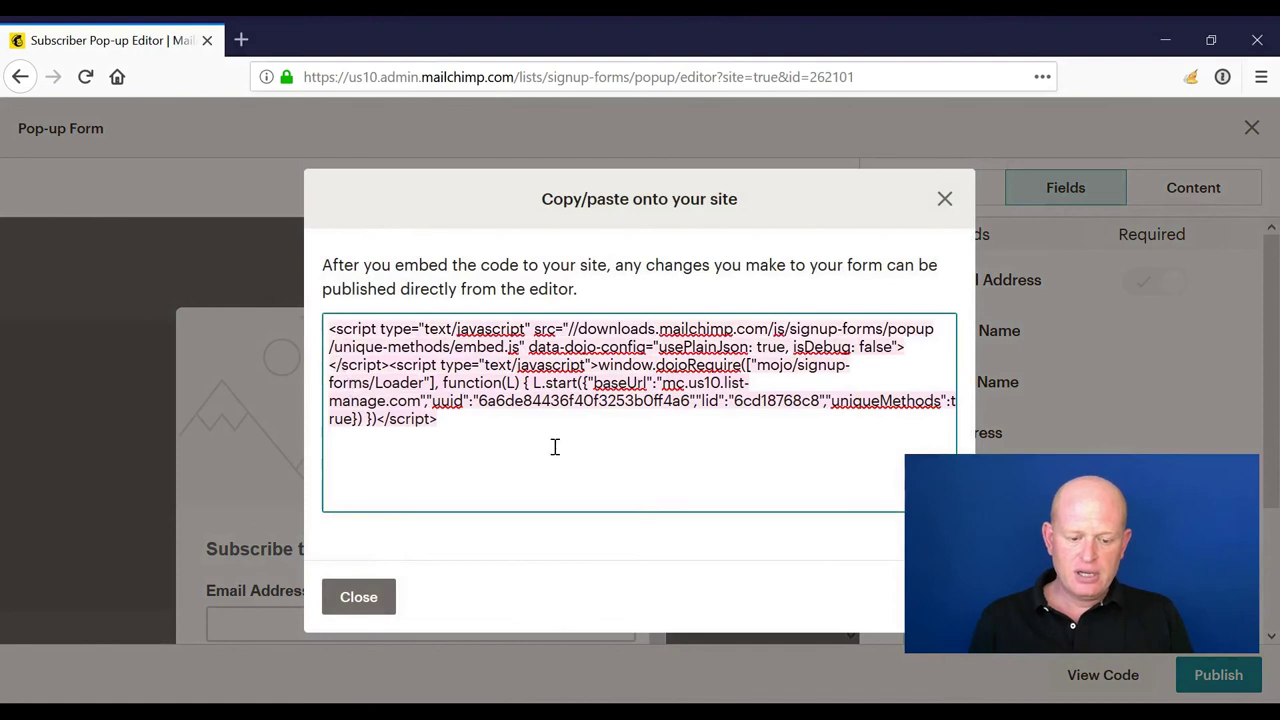